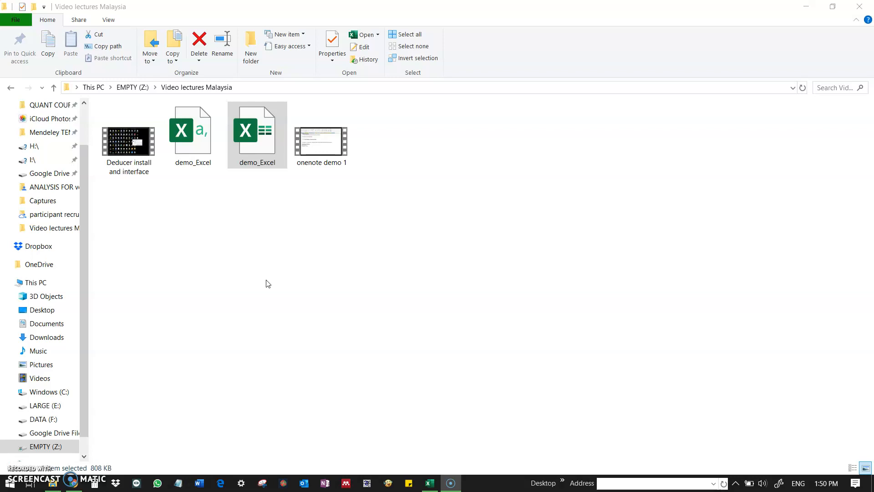
Step: Switch to Excel and bring up the demo_Excel workbook
left_click(269, 146)
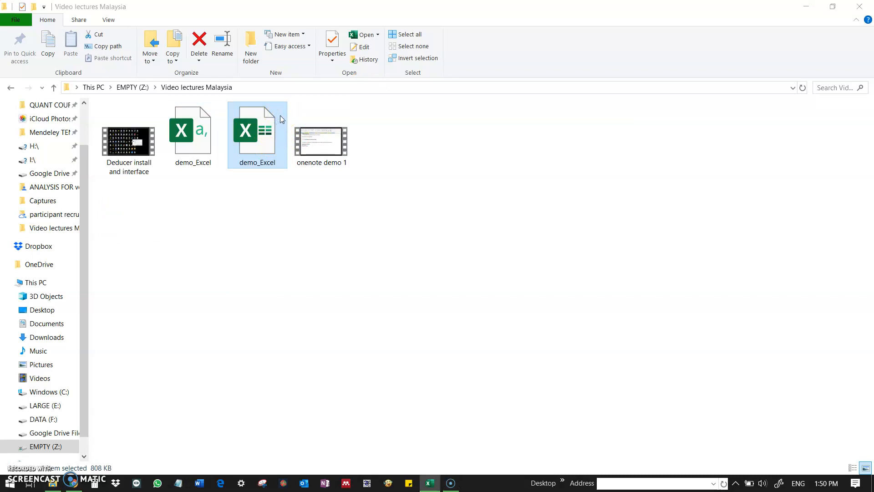
left_click(430, 481)
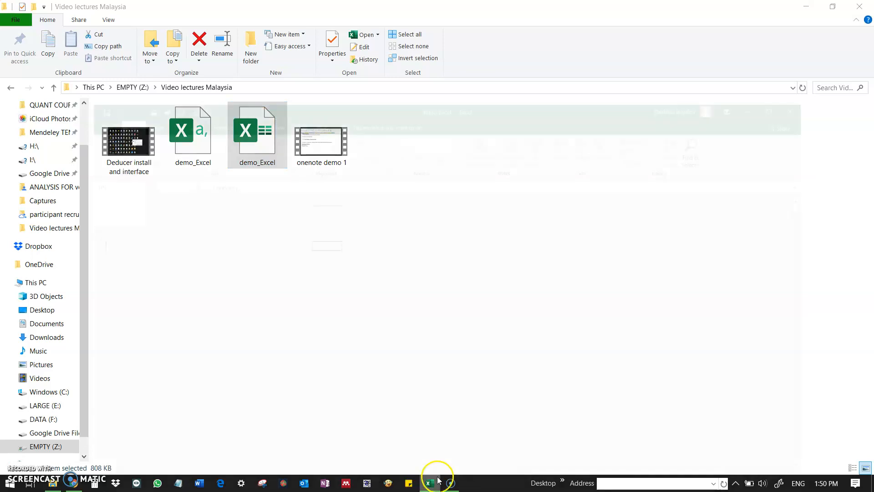
left_click(358, 307)
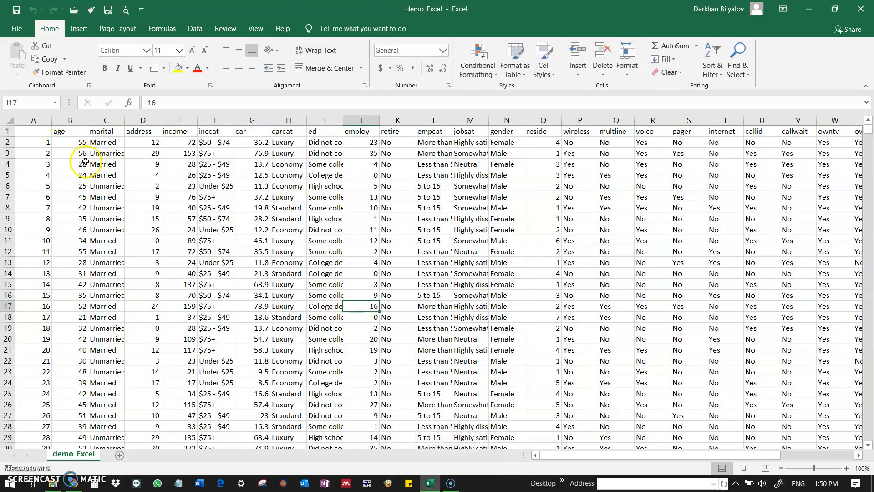
Step: Examine the variable columns from age to employ, comparing the income values with their inccat categories
scroll(82, 166, "down", 13)
scroll(78, 214, "up", 13)
left_click(75, 141)
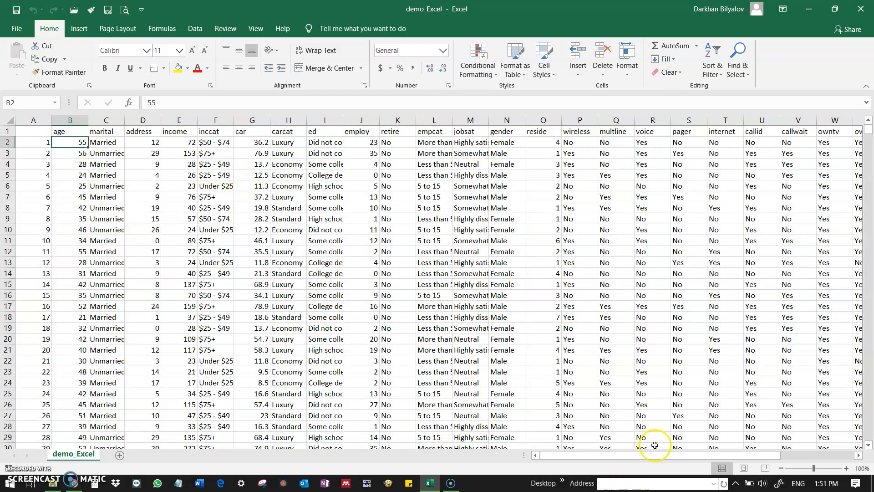
left_click_drag(650, 456, 735, 451)
left_click(77, 131)
left_click(111, 131)
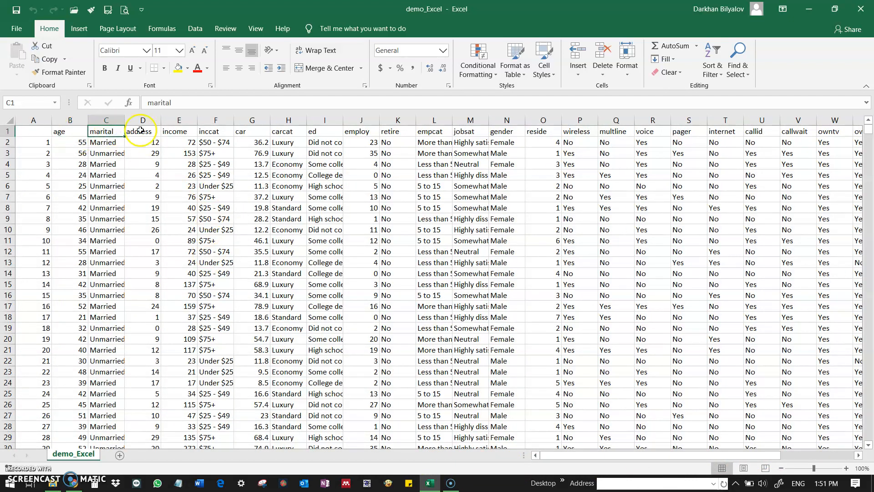
left_click(142, 131)
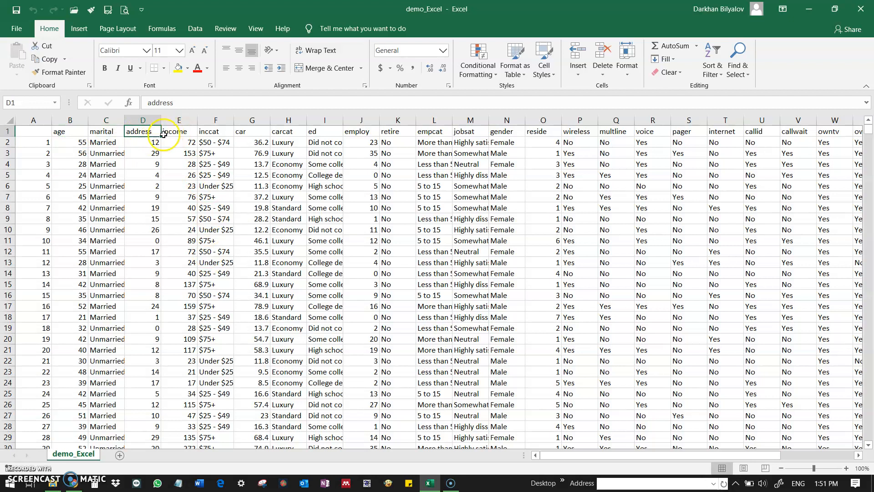
left_click(168, 134)
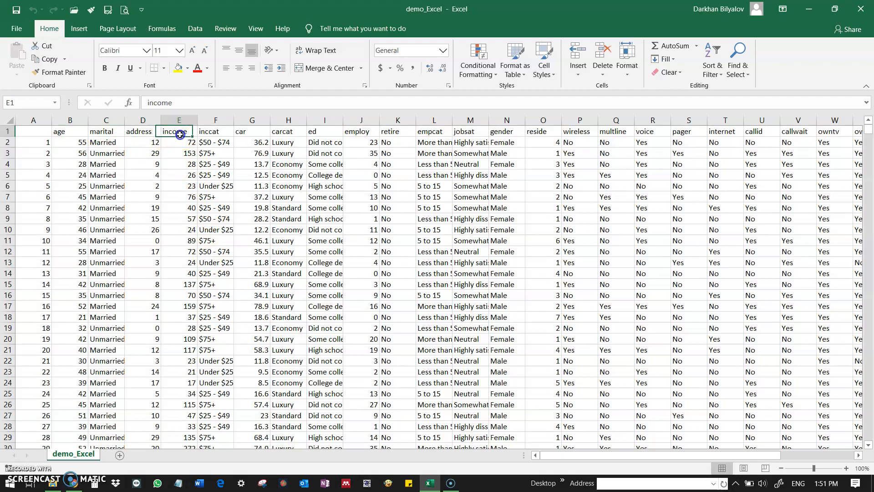
left_click(226, 132)
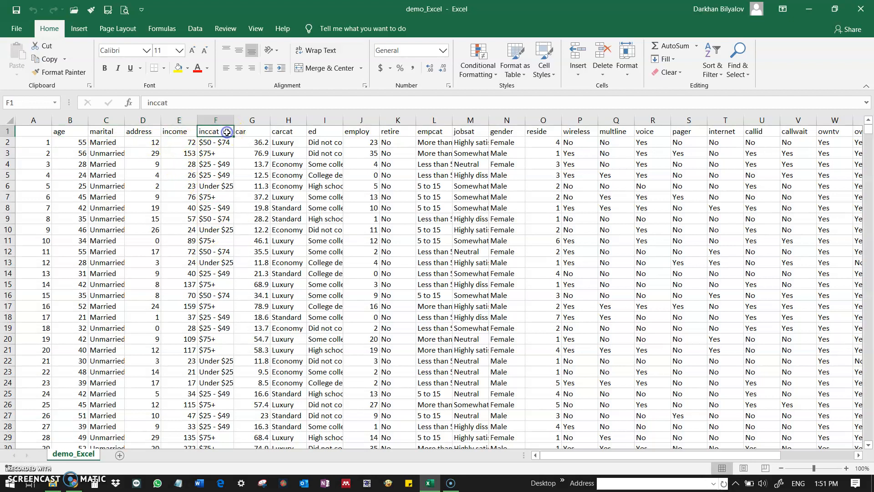
left_click(289, 134)
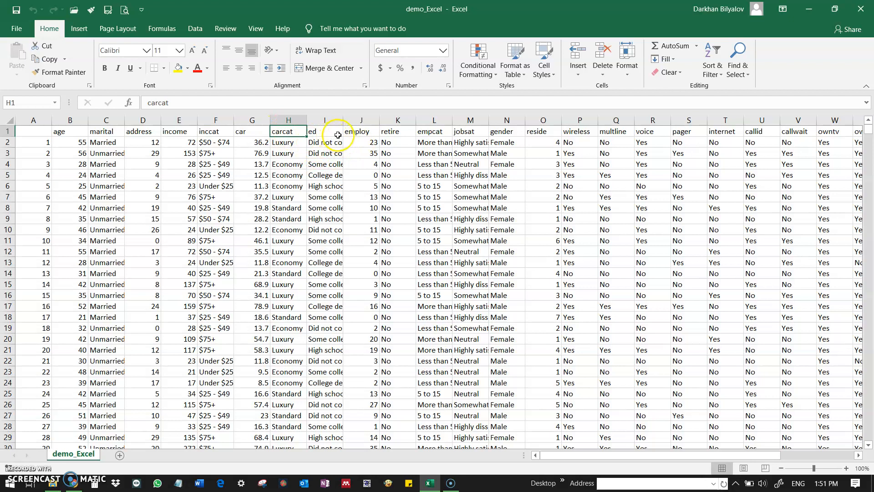
left_click(372, 130)
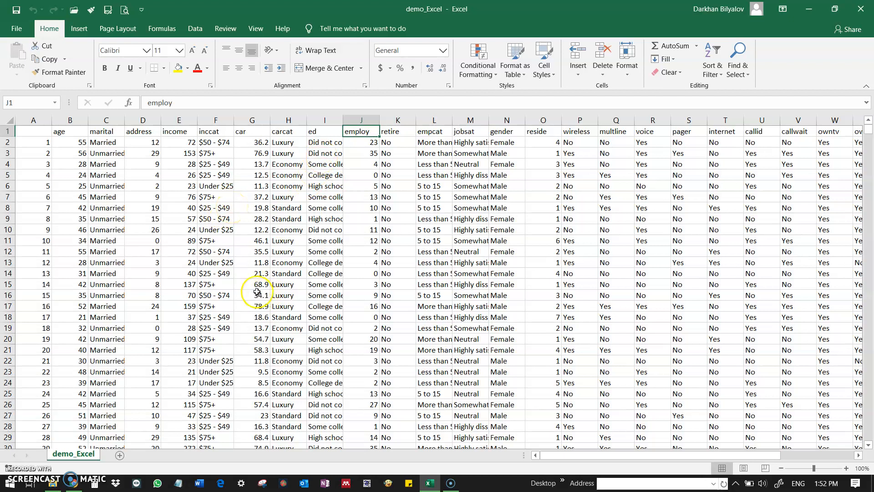
left_click(179, 144)
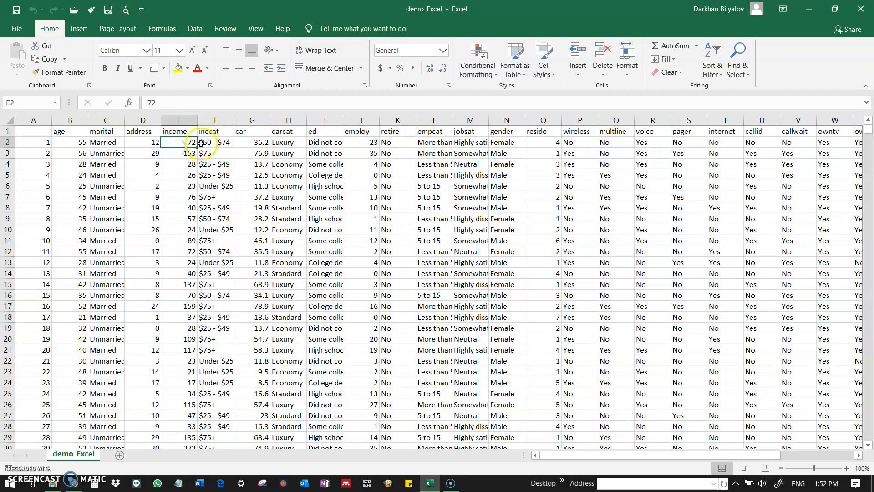
left_click(211, 142)
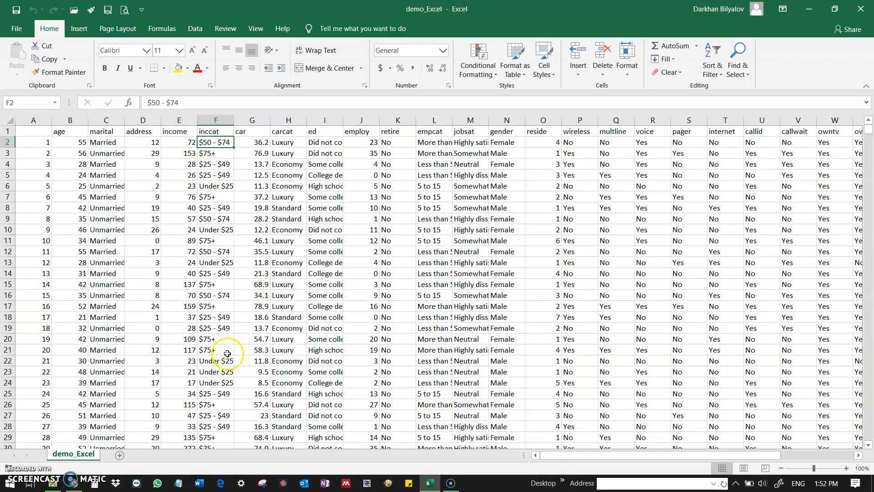
Step: Rename the demo_Excel sheet as "original"
double_click(93, 455)
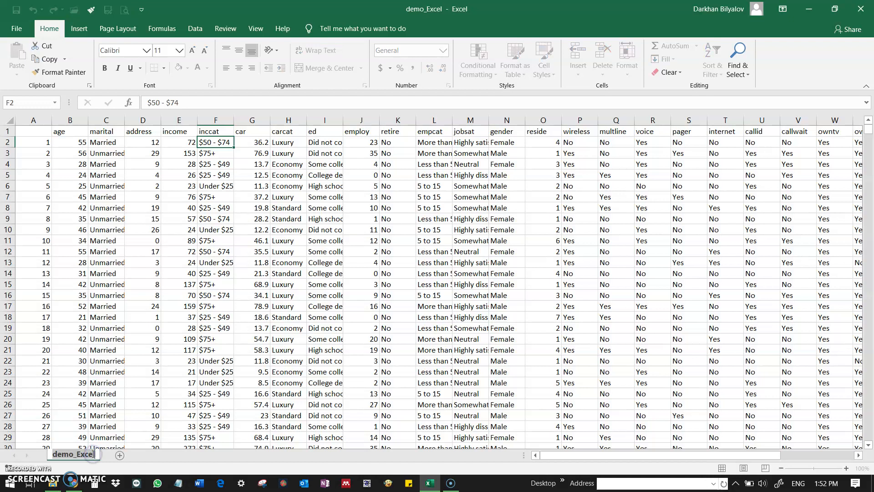
type("original")
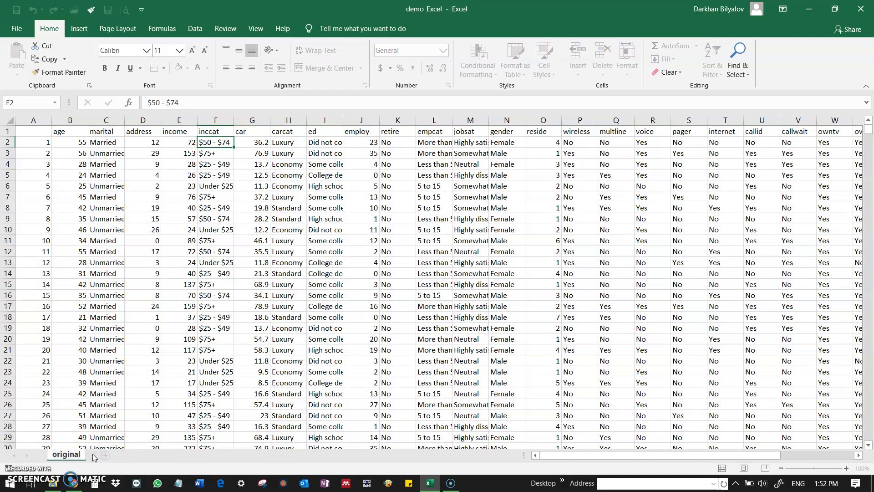
left_click(70, 349)
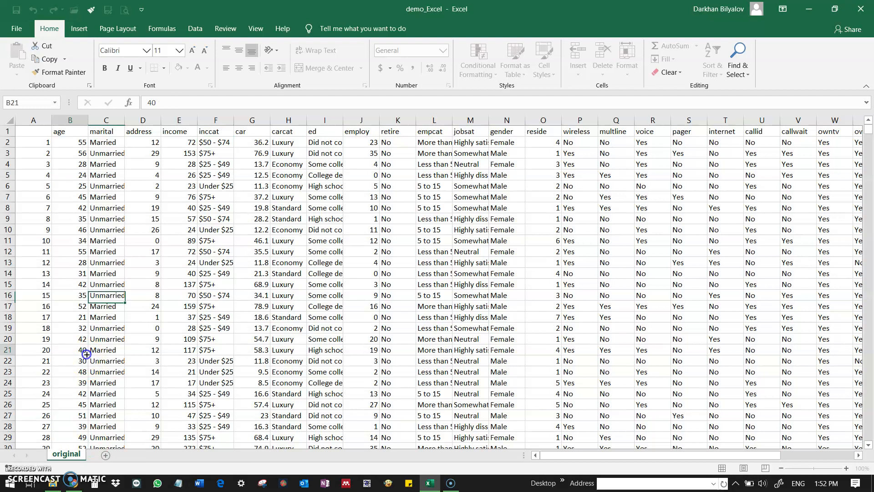
Step: Create a copy of the original sheet in the same workbook, placed before the original
right_click(70, 454)
left_click(109, 351)
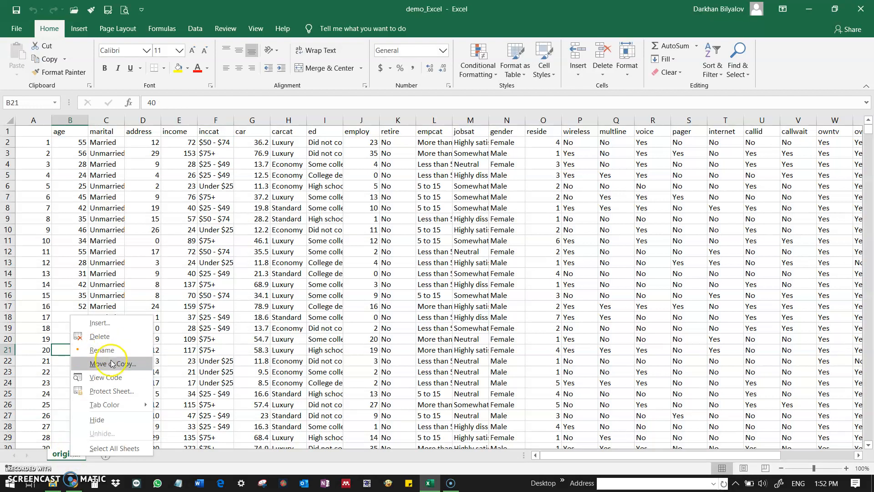
left_click(112, 363)
left_click(22, 405)
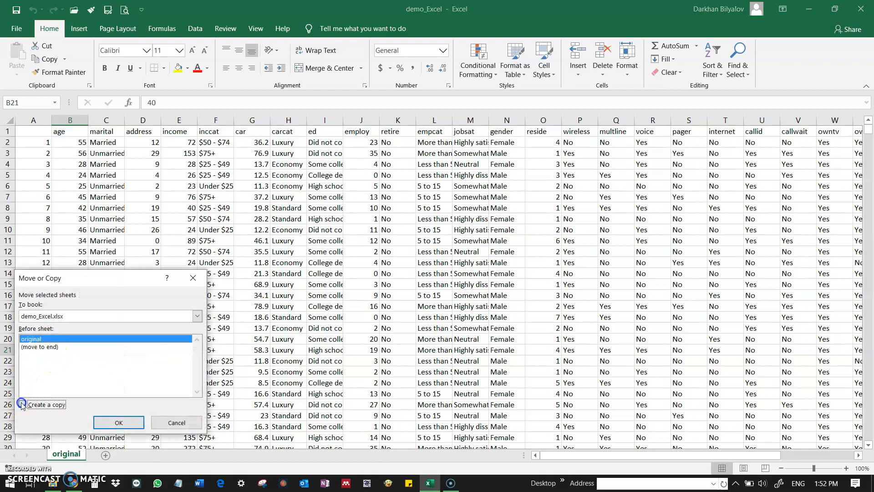
left_click(119, 423)
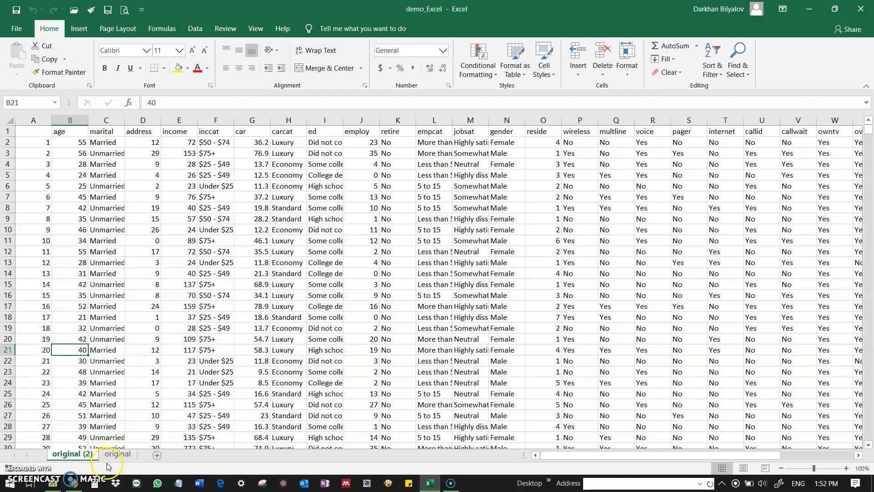
Step: Rename the copied sheet as "recoded"
left_click(88, 455)
left_click_drag(88, 457, 147, 461)
type("recoded")
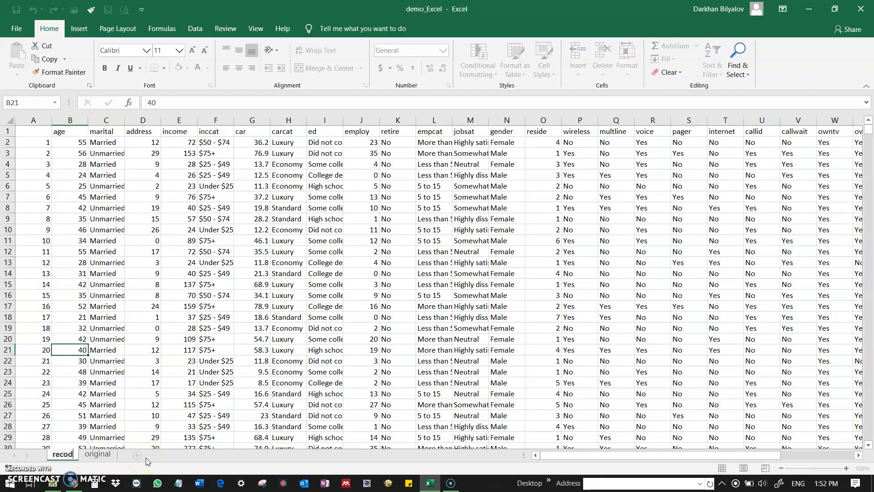
key("Return")
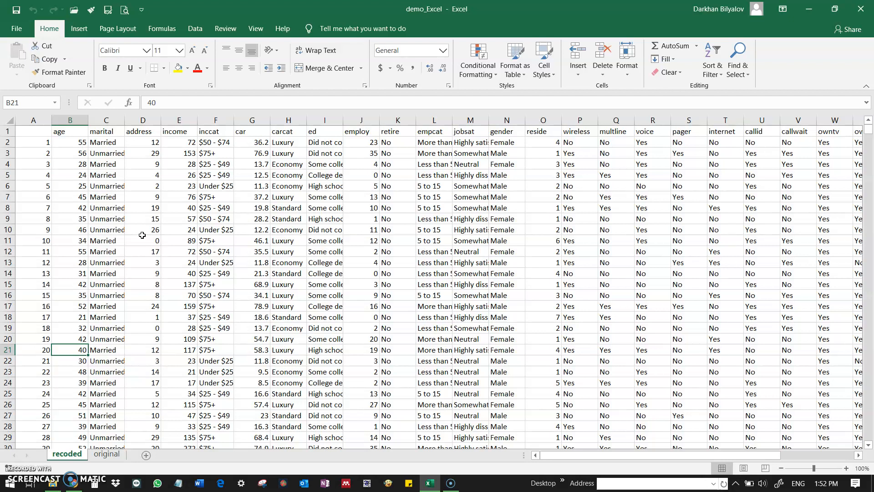
Step: Examine the income values and the matching inccat brackets in the recoded sheet
scroll(150, 233, "down", 8)
scroll(162, 237, "up", 8)
left_click_drag(180, 142, 198, 354)
left_click(195, 337)
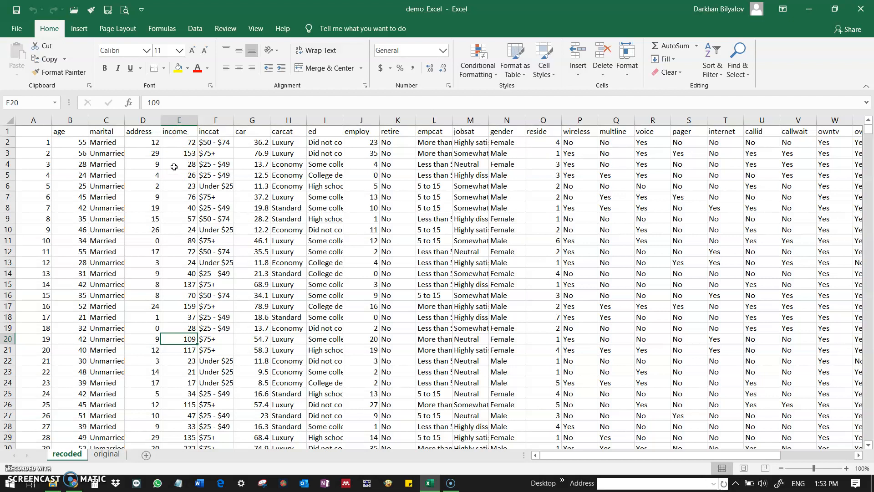
left_click(206, 142)
left_click(194, 140)
left_click(220, 141)
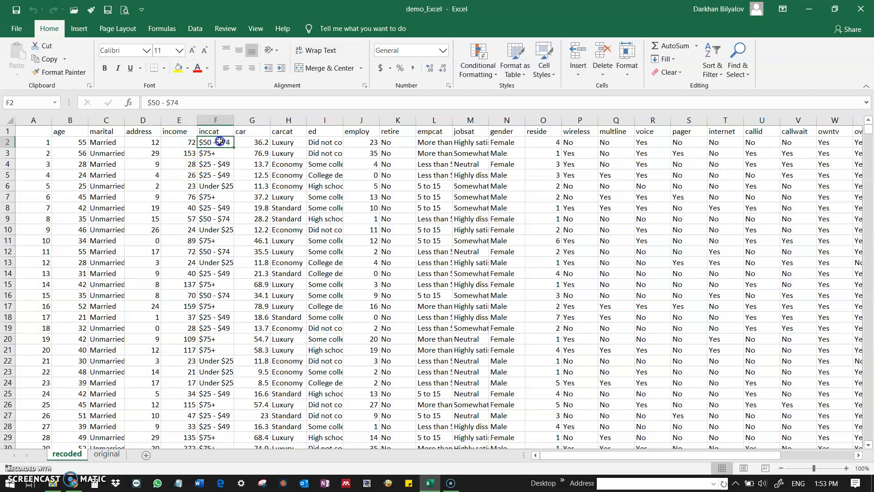
left_click(209, 133)
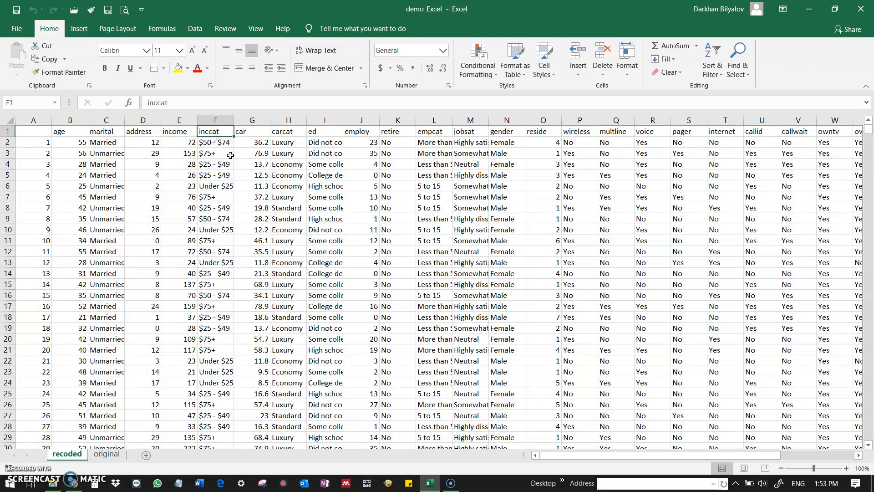
left_click_drag(219, 153, 221, 194)
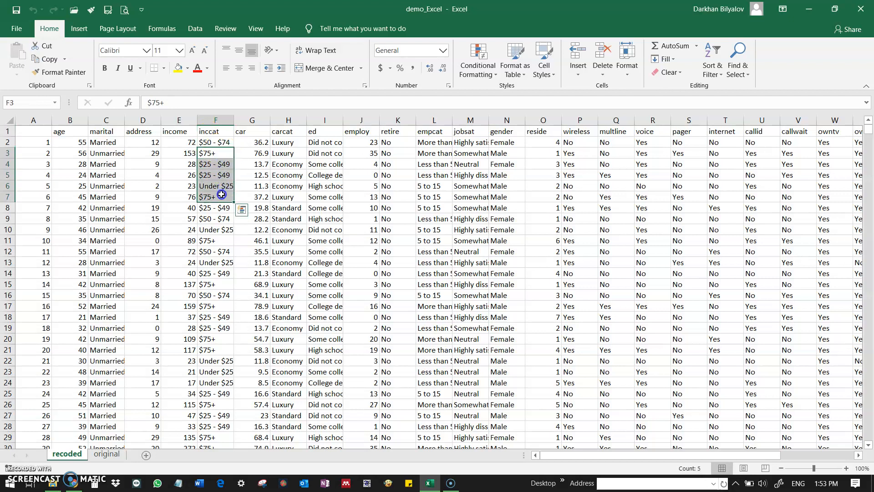
left_click(221, 195)
left_click(222, 187)
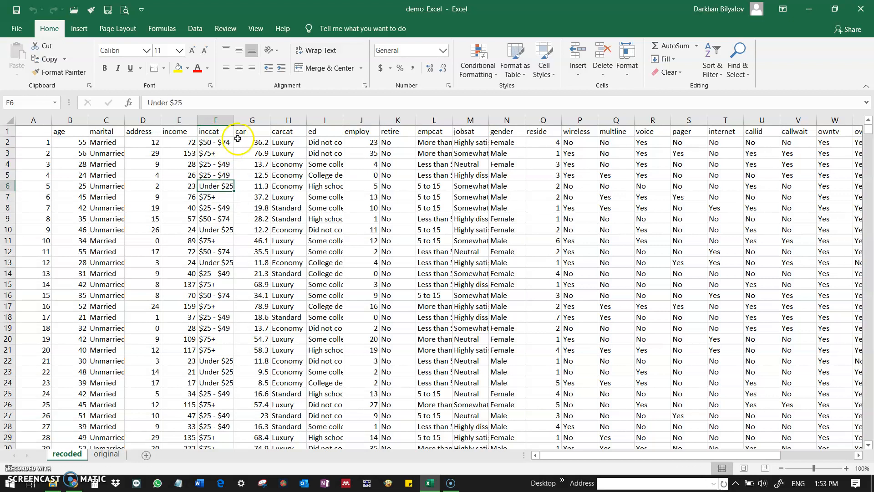
Step: Insert a new column between inccat and car and head it "incat_dich"
right_click(262, 121)
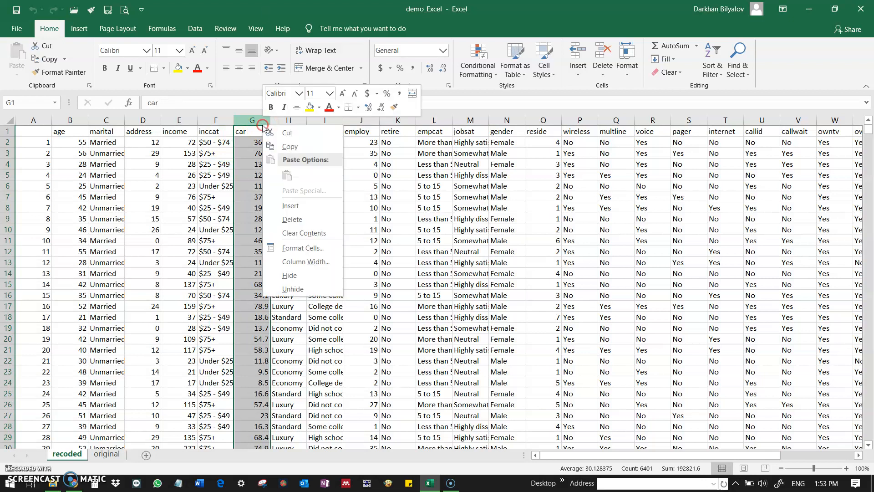
left_click(296, 211)
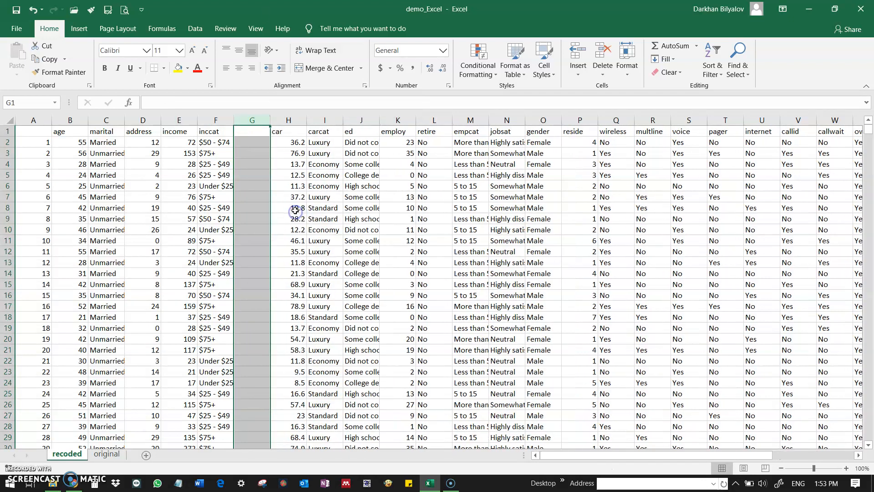
left_click(253, 139)
left_click(253, 133)
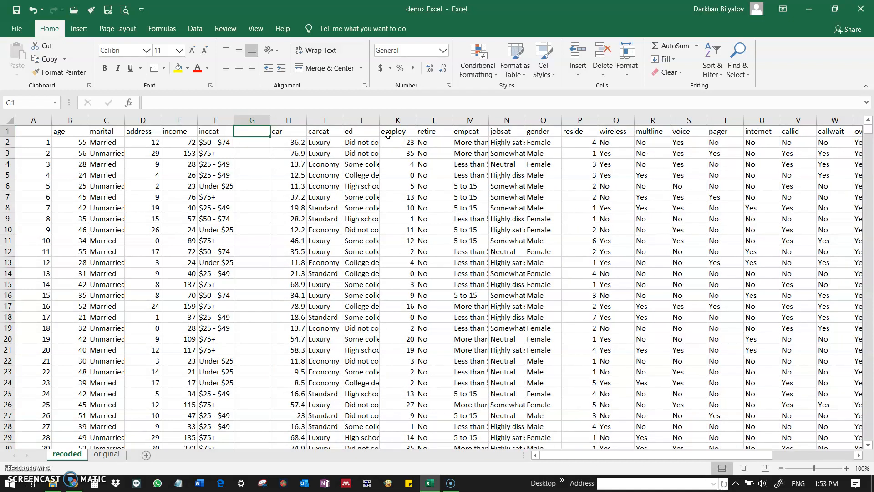
type("incat")
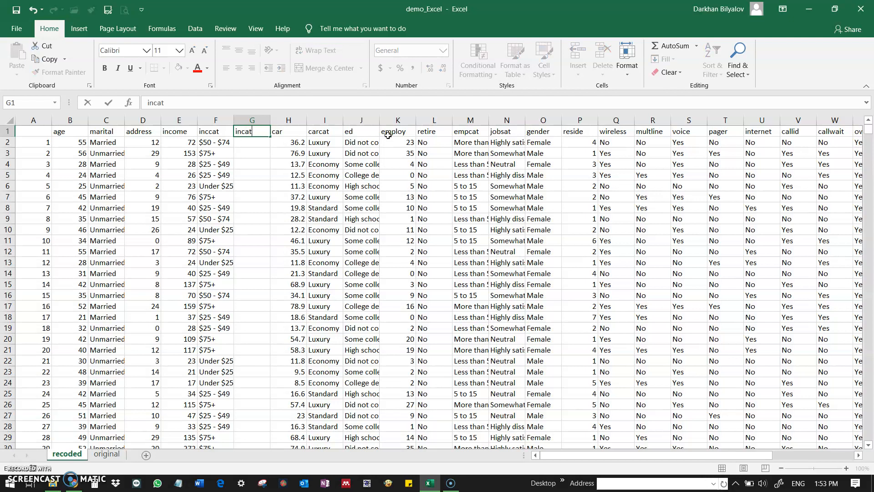
type("_dich")
key("Return")
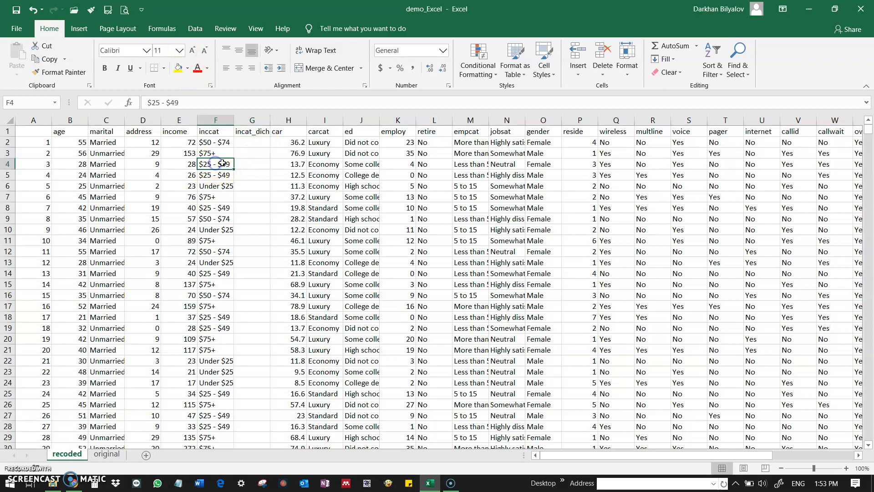
Step: Review the inccat brackets in the first data rows against the empty incat_dich column, finishing on cell G2
left_click(245, 141)
left_click(226, 163)
left_click(226, 163)
left_click(220, 144)
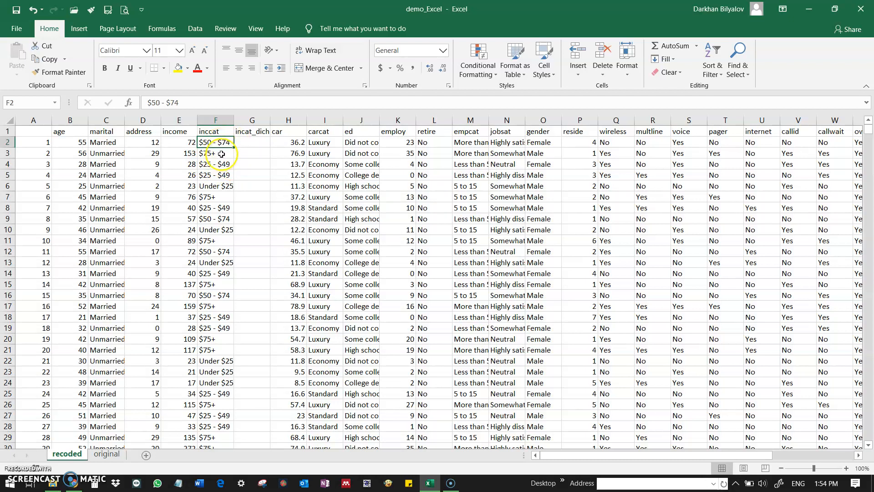
left_click(216, 164)
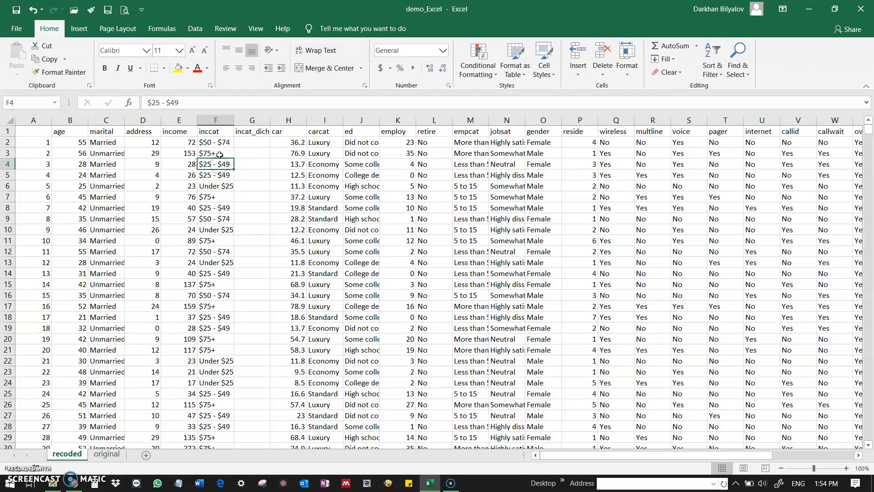
left_click(243, 140)
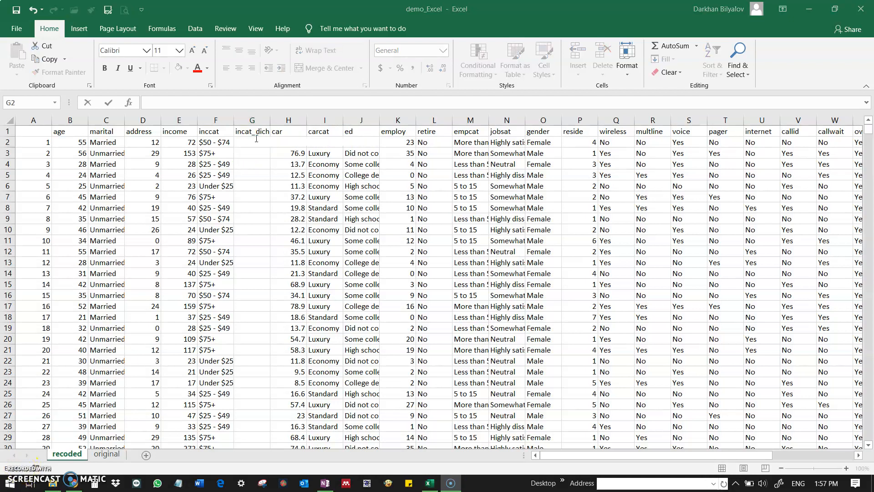
left_click(246, 153)
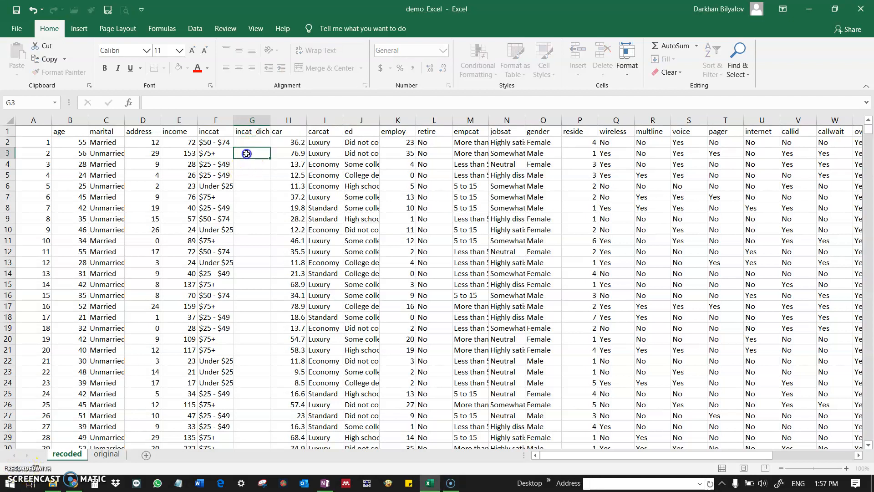
left_click(247, 143)
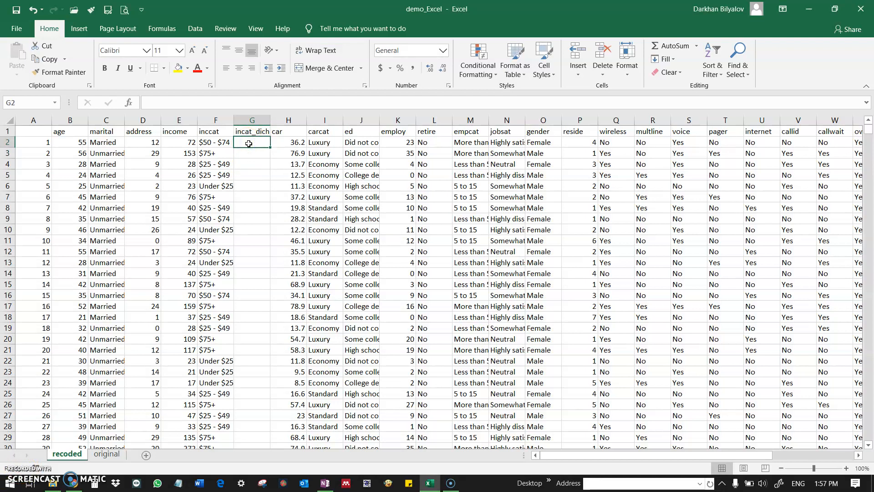
Step: Begin an IF formula in G2 that returns "low" when the income in E2 is less than or equal to 49
type("=")
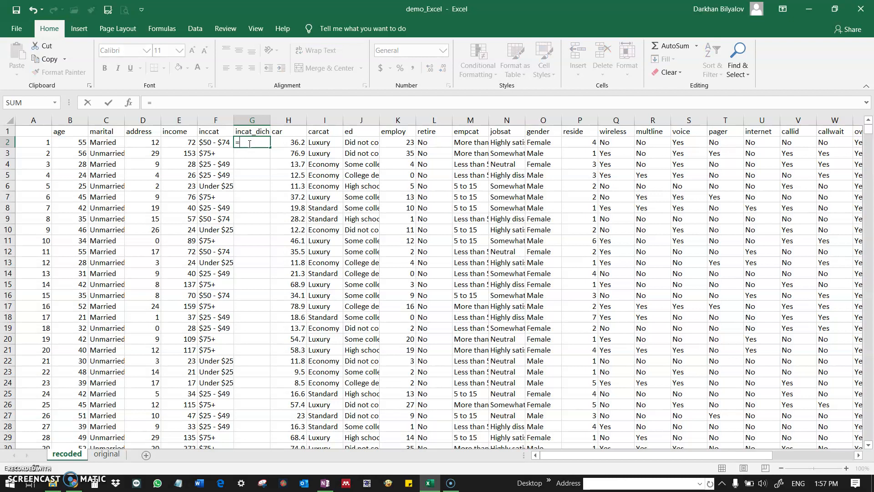
type("IF")
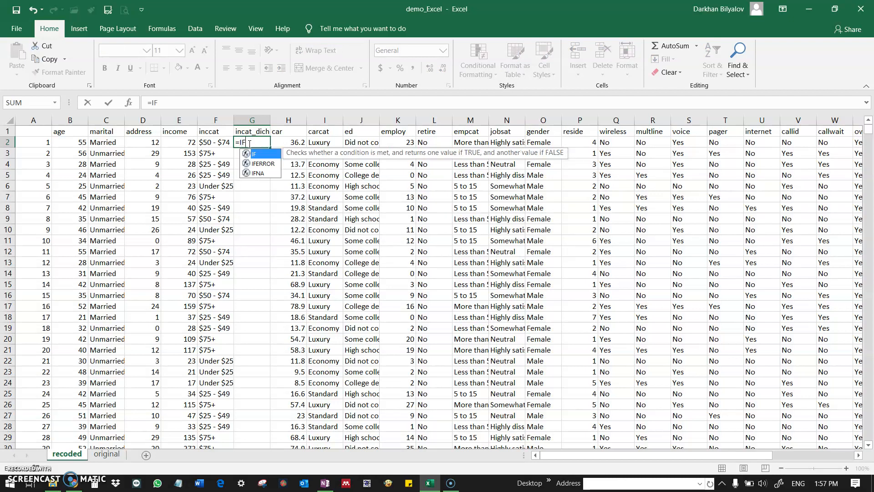
type("(")
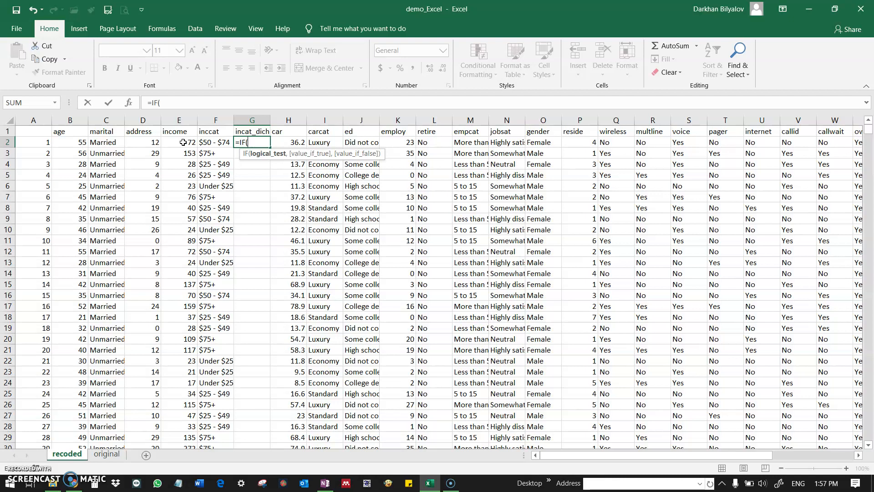
left_click(183, 143)
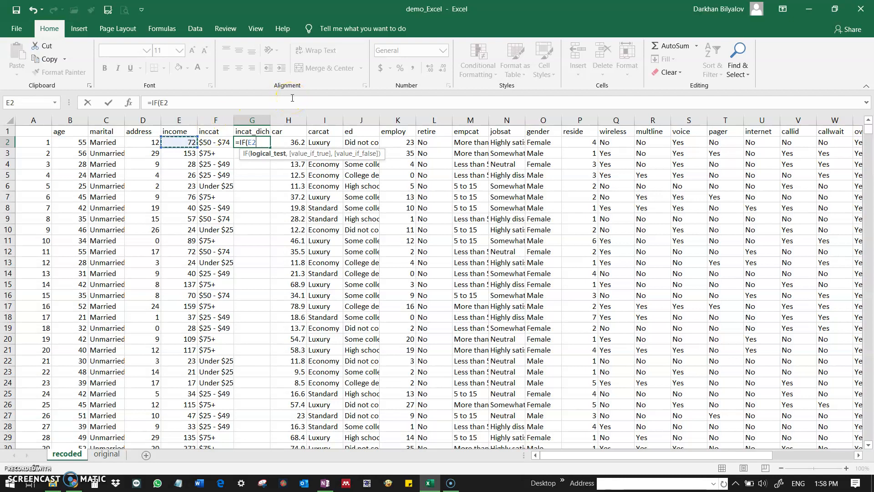
type("<=49,")
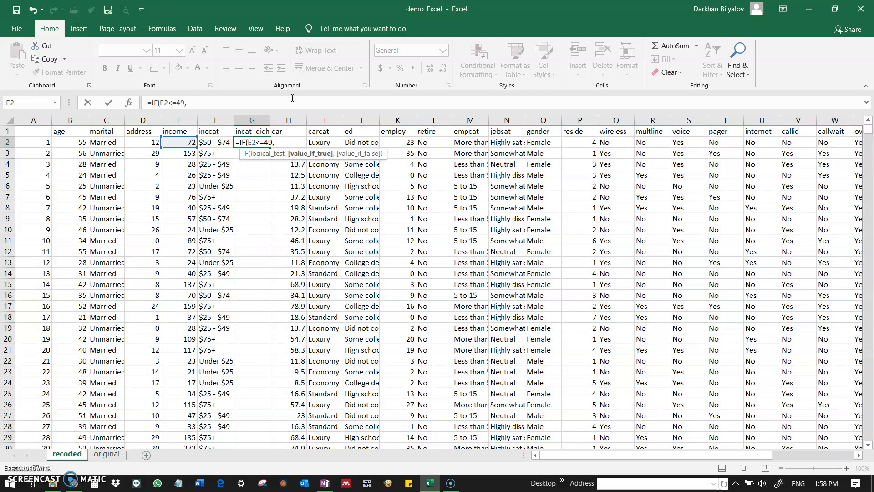
type(" \"")
type("low\", ")
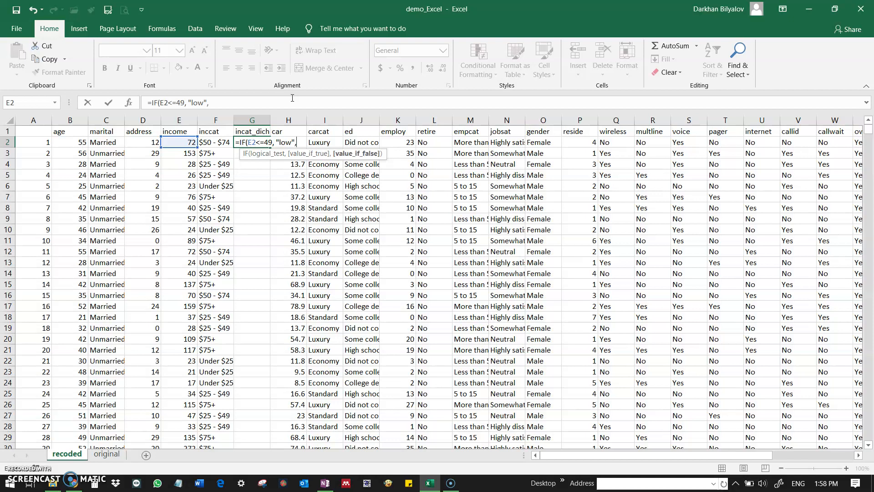
type("IF")
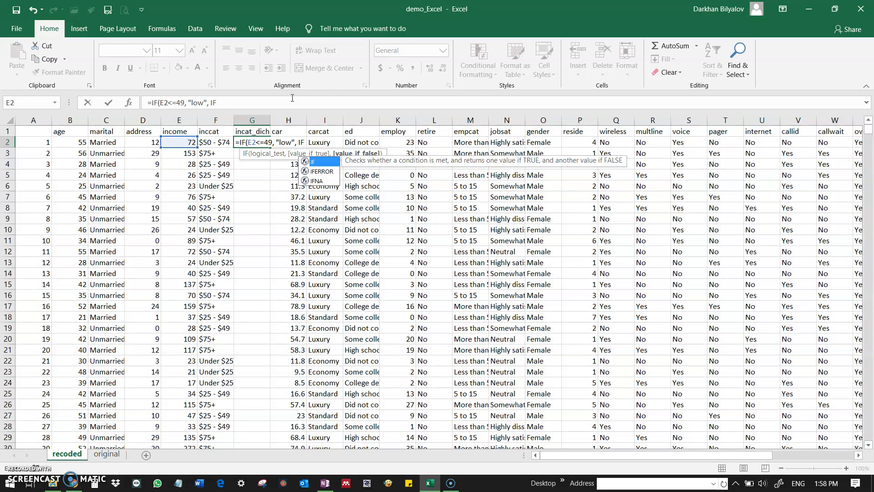
Step: Complete the G2 formula with a nested IF that returns "high" when E2 is at least 49.01, and enter it
type("(")
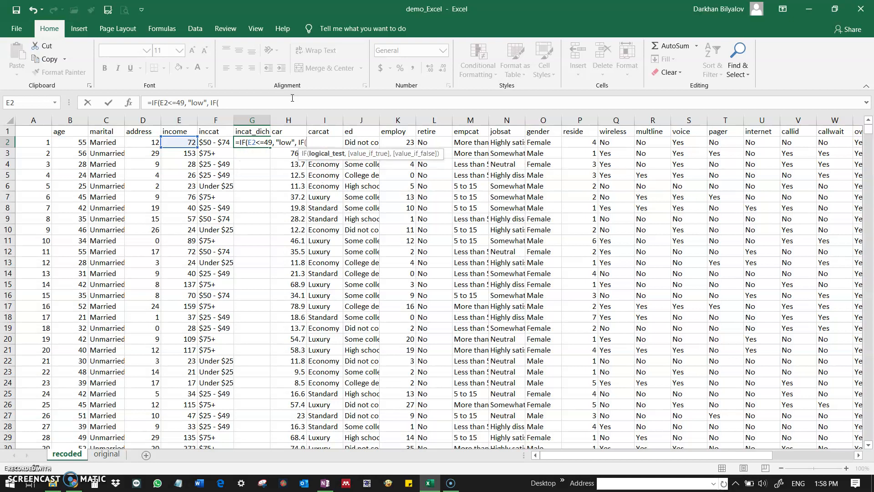
left_click(186, 146)
left_click(186, 146)
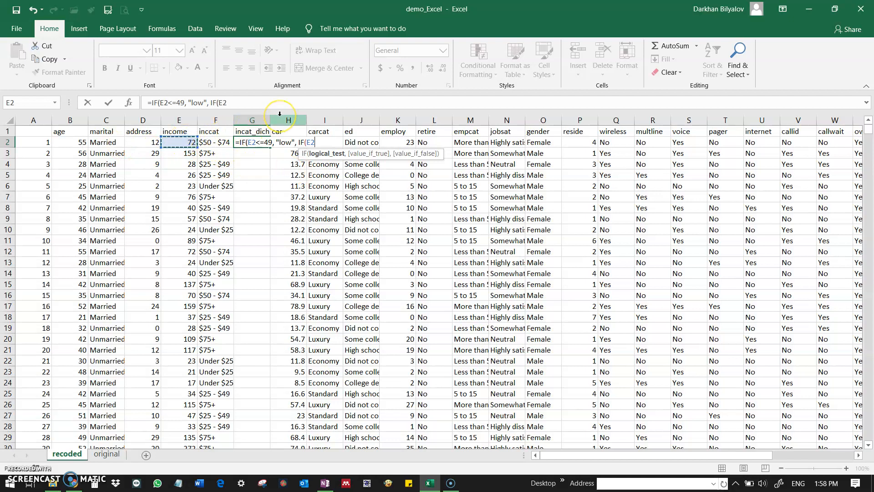
type(">=49.1")
key("BackSpace")
type("01")
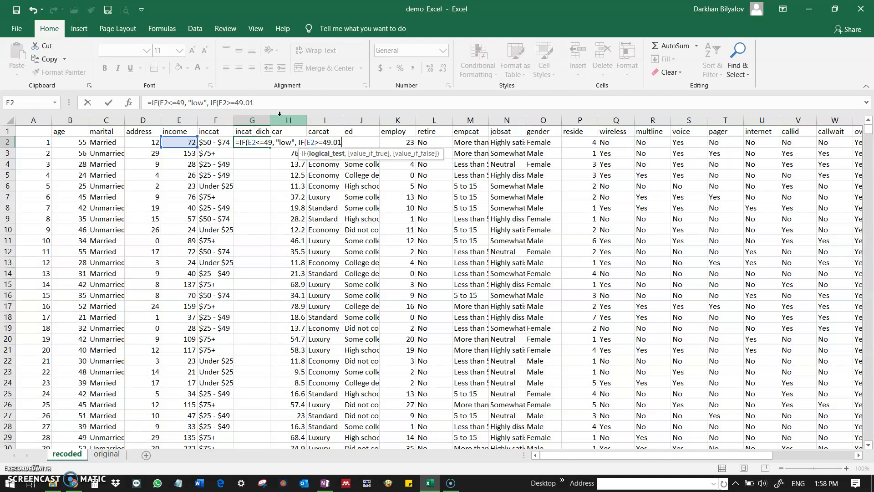
type(", \"")
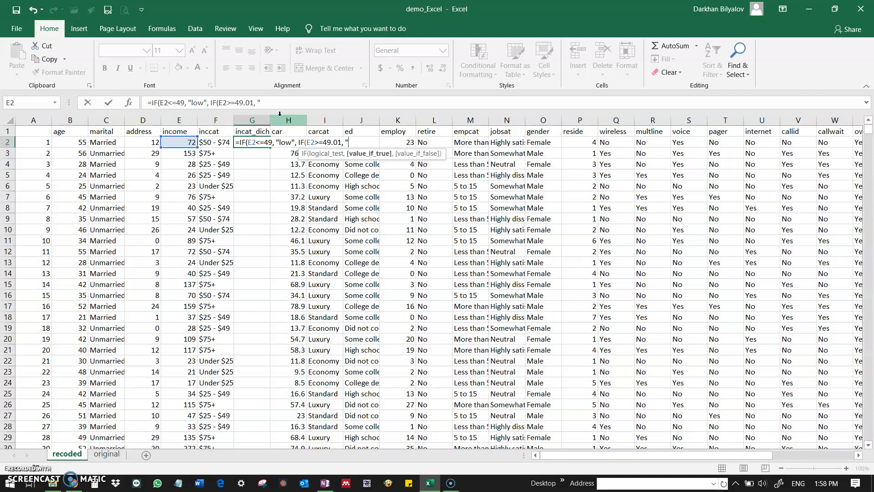
type("high")
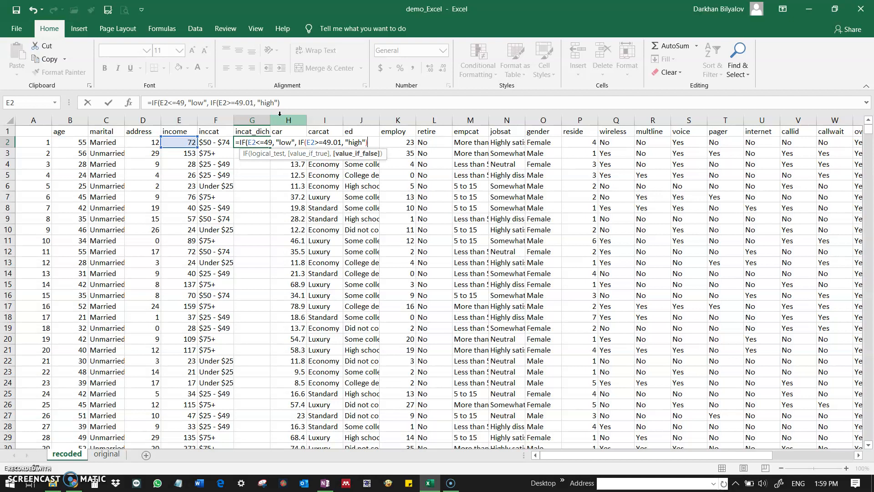
type("\"))")
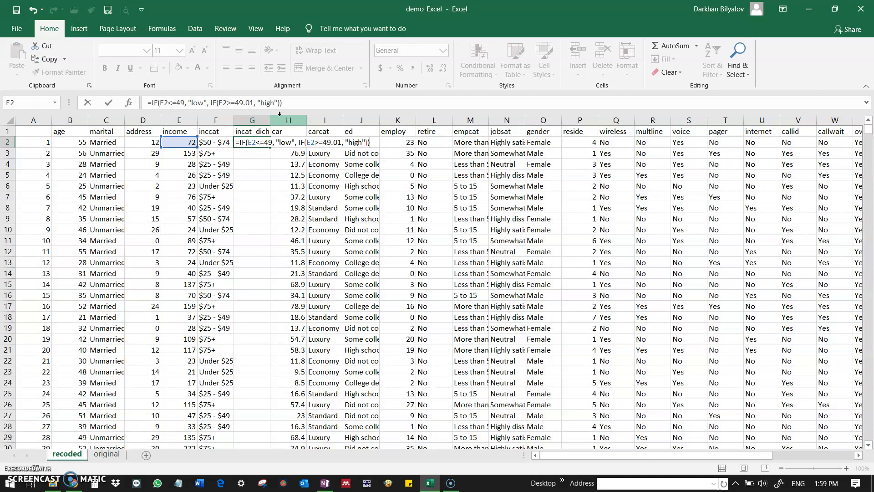
key("Return")
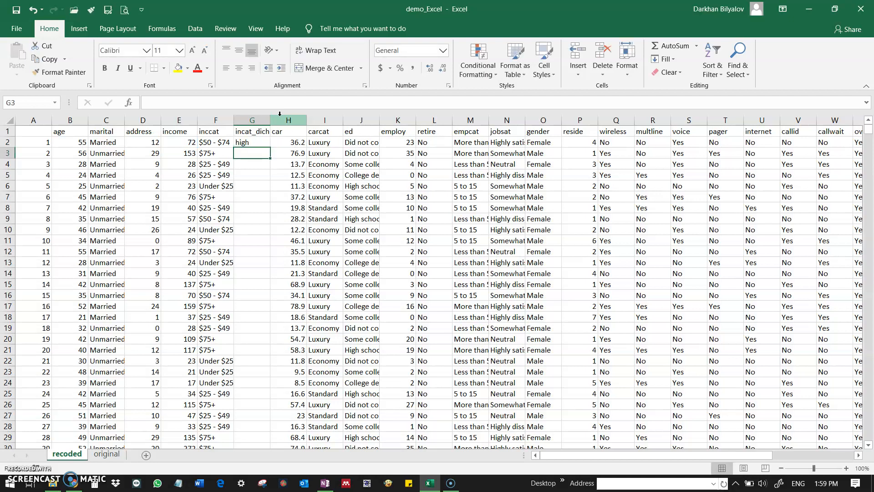
Step: Hide the inccat column so that income sits directly beside incat_dich
left_click(252, 141)
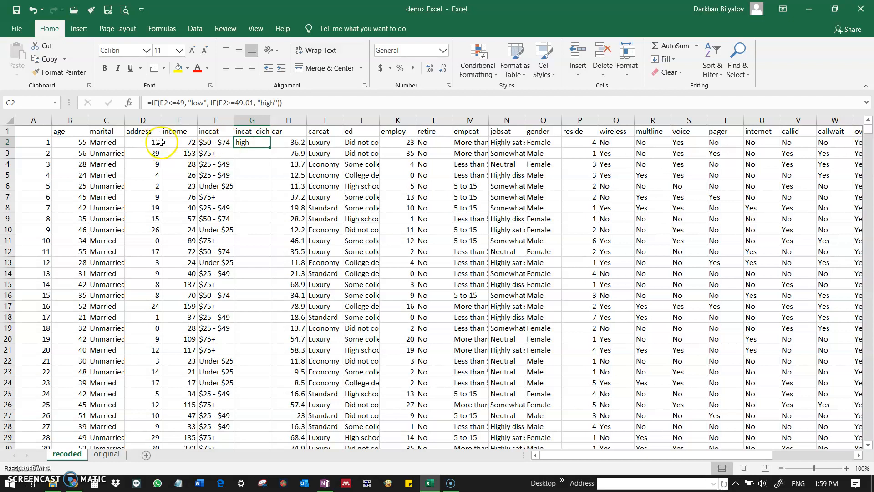
left_click(225, 120)
right_click(225, 121)
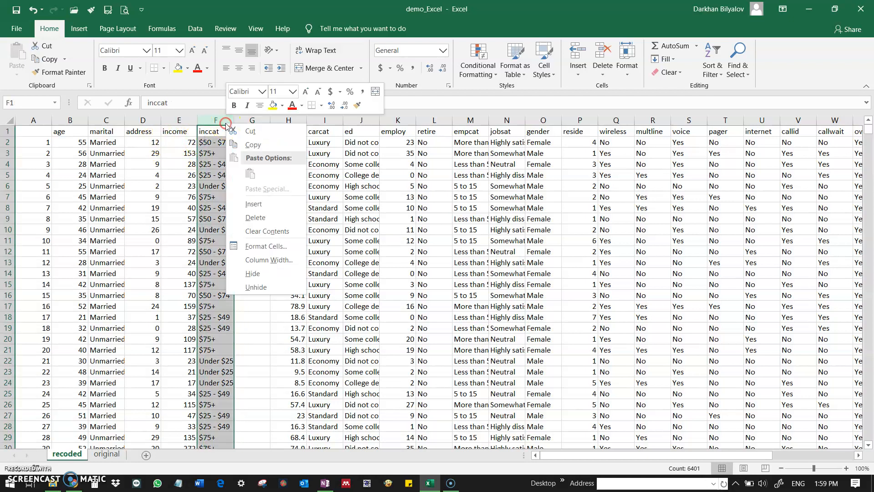
left_click(253, 273)
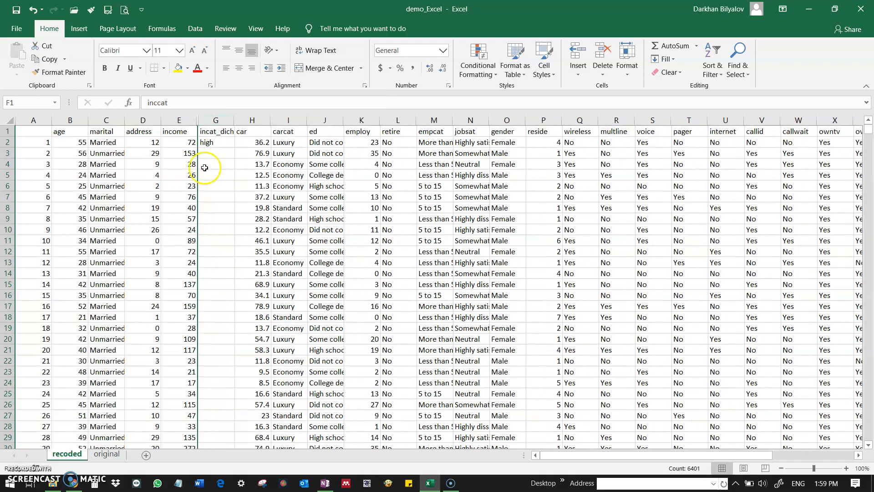
Step: Fill the G2 formula down the whole incat_dich column and check the results against the income values
left_click(200, 141)
left_click(190, 143)
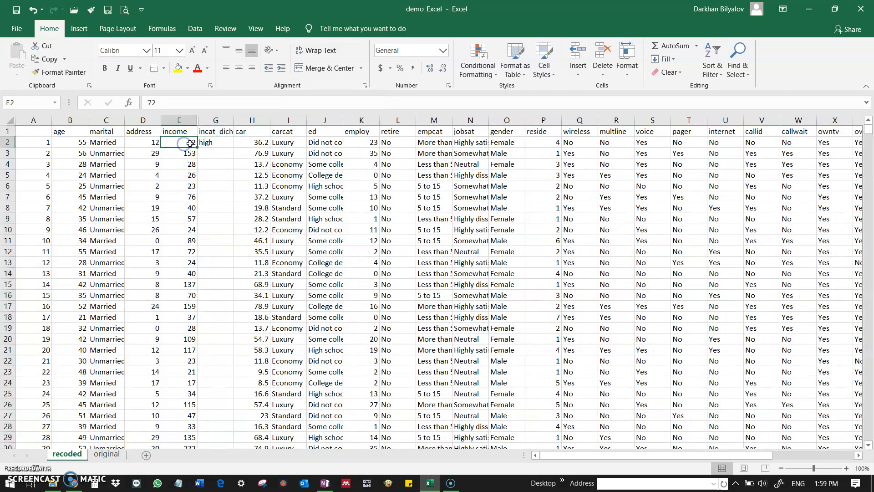
left_click(216, 143)
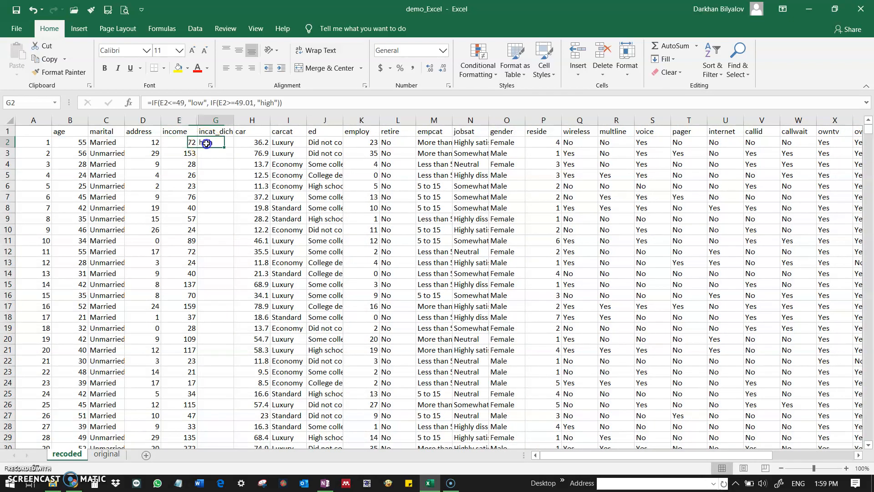
left_click(191, 142)
left_click(206, 143)
mouse_move(235, 147)
left_mouse_down()
mouse_move(236, 230)
mouse_move(234, 148)
left_mouse_up()
double_click(234, 146)
scroll(226, 155, "down", 16)
scroll(226, 155, "down", 20)
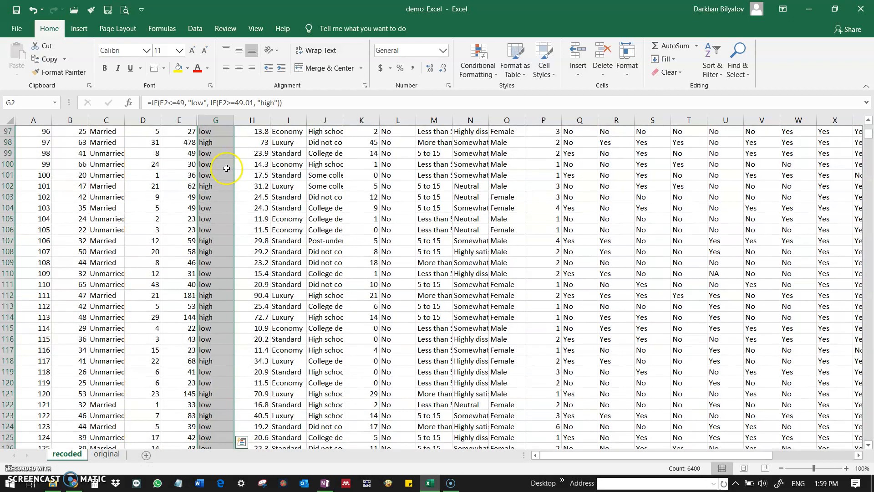
scroll(230, 181, "up", 14)
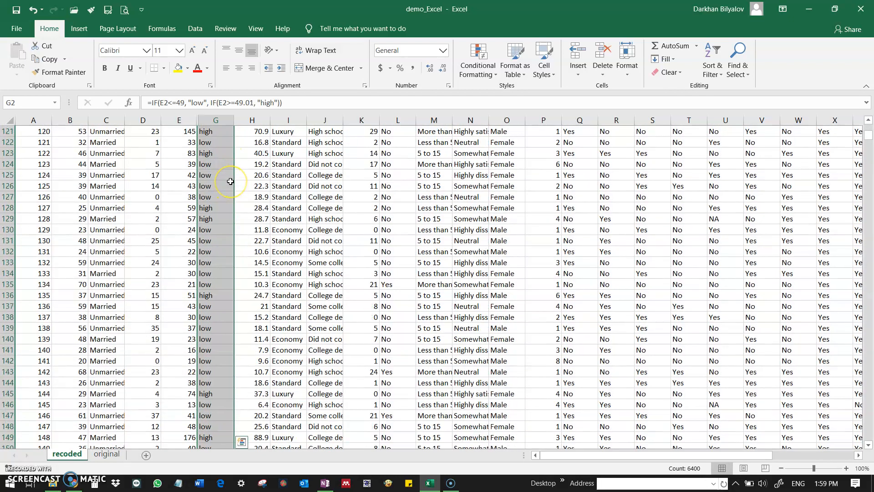
scroll(231, 181, "up", 20)
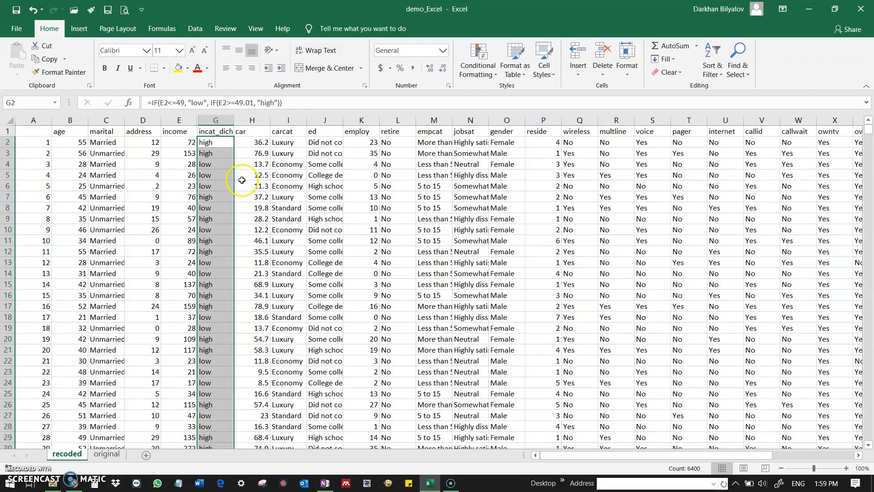
Step: Unhide the inccat column between income and incat_dich
left_click(222, 132)
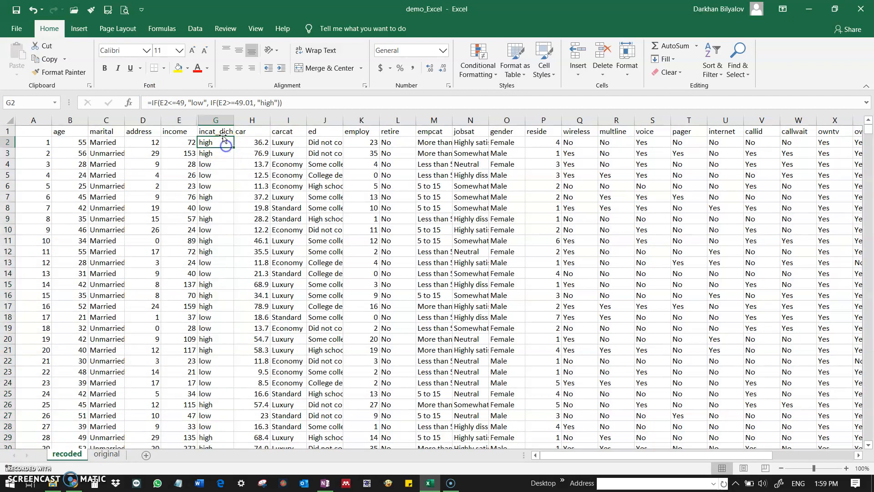
left_click_drag(180, 120, 205, 120)
right_click(205, 120)
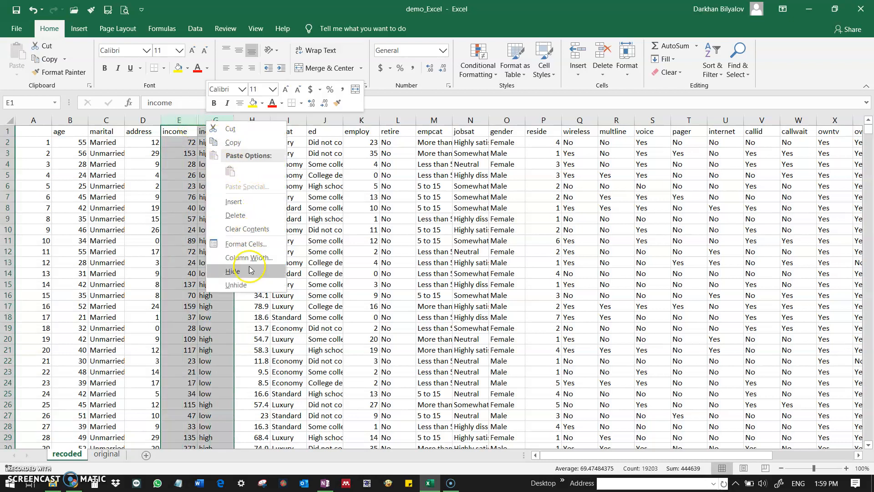
left_click(236, 285)
left_click(253, 142)
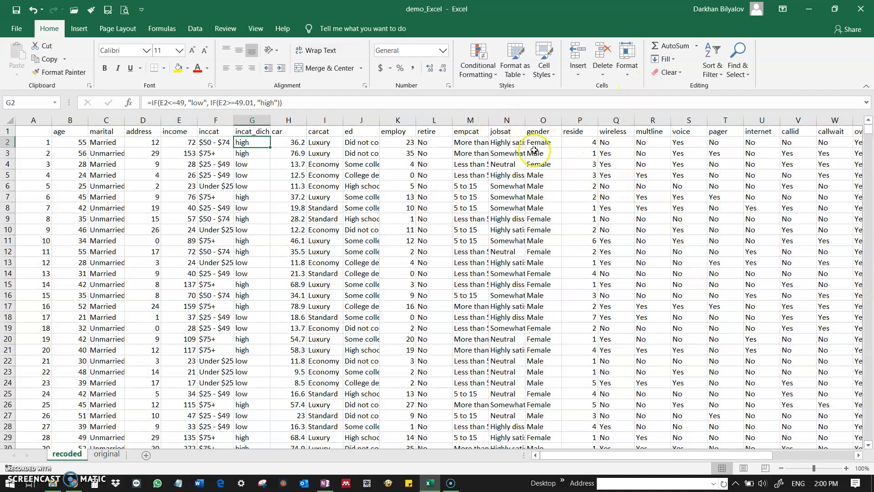
Step: Widen the jobsat column to show its full responses and insert a new column between jobsat and gender
left_click(510, 132)
left_click_drag(530, 121, 585, 120)
left_click(610, 121)
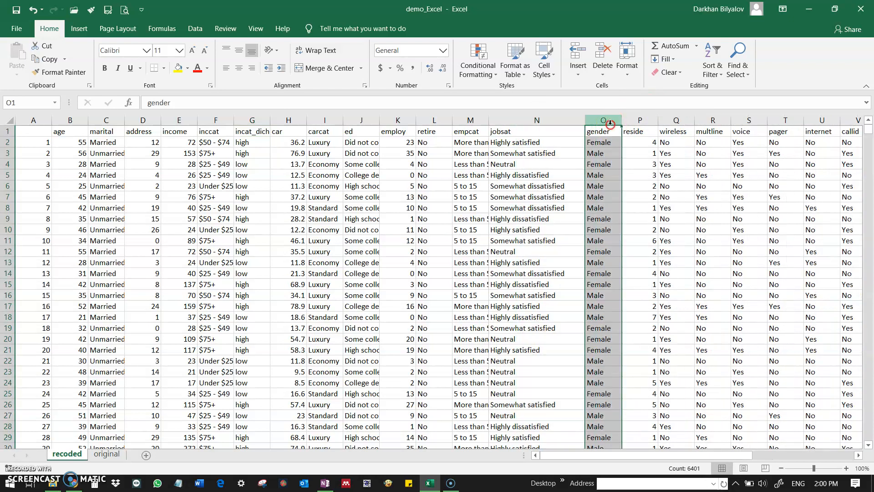
right_click(610, 123)
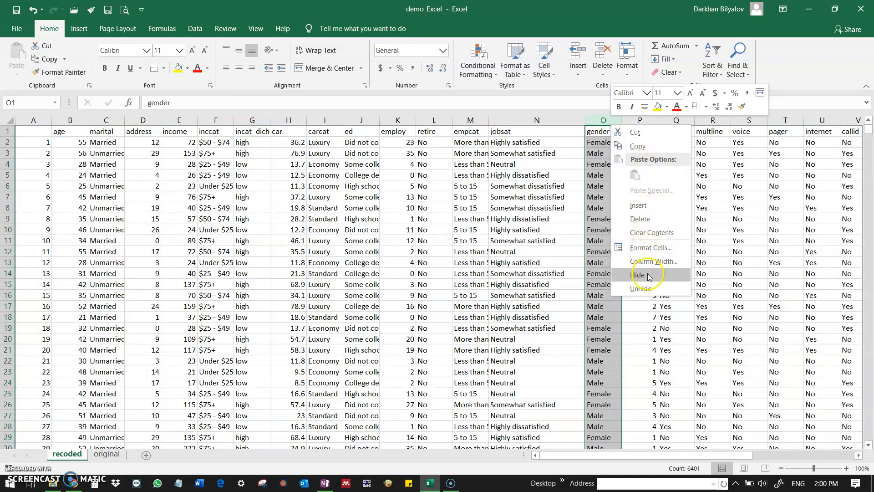
left_click(651, 205)
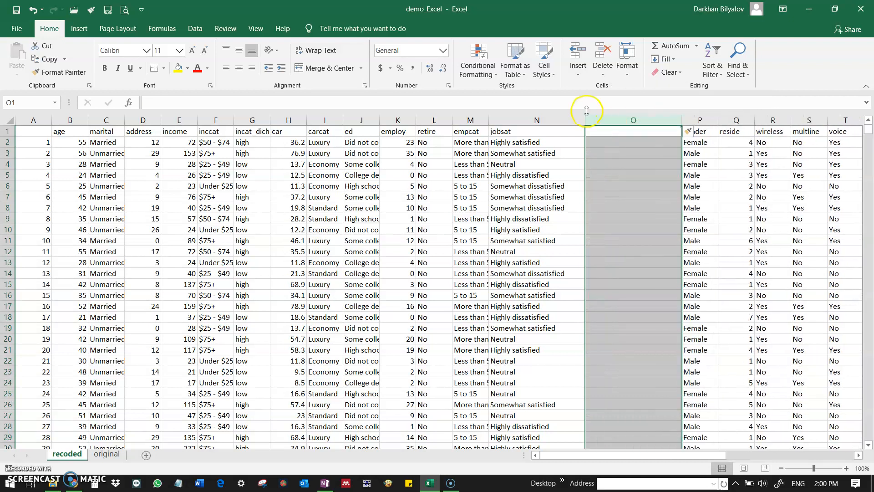
Step: Head the new column beside jobsat "jobsat_3scale"
left_click(610, 132)
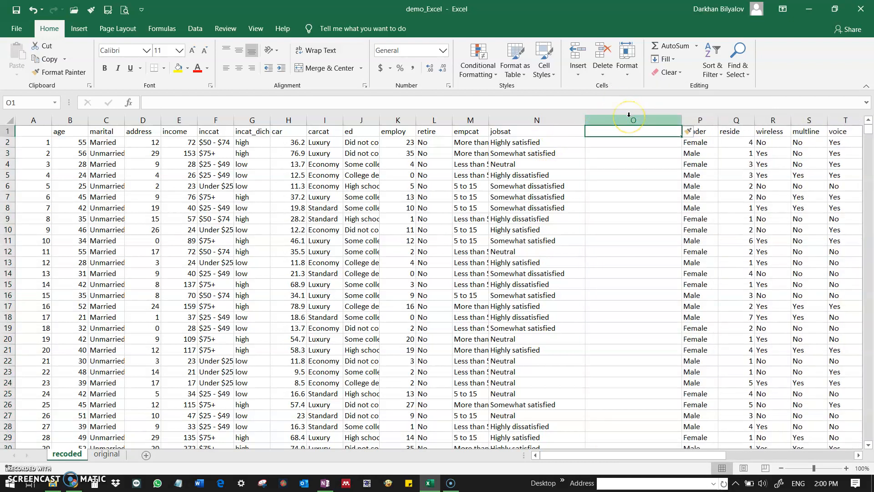
type("j")
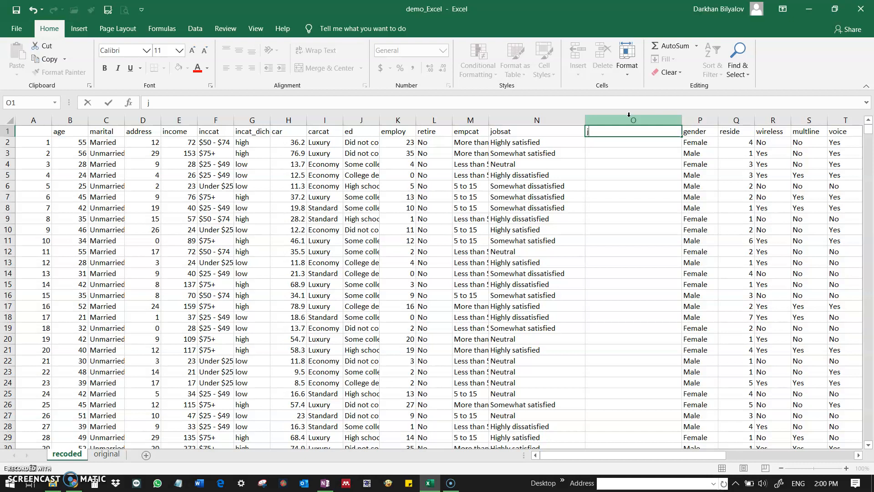
type("obsat_3scale")
key("Return")
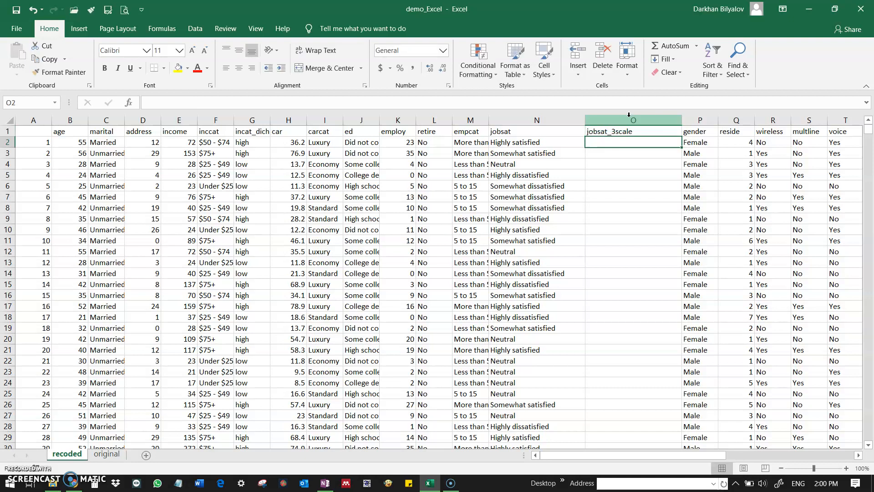
key("Up")
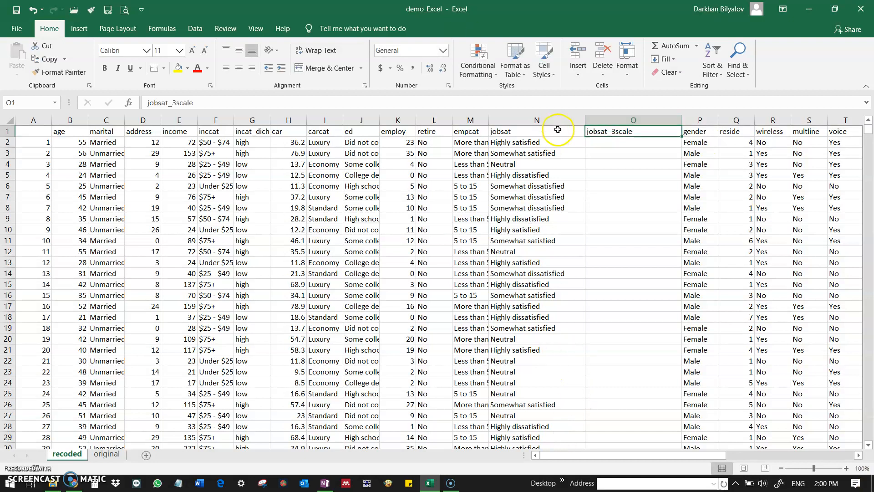
Step: Copy all jobsat responses from N2 down into the jobsat_3scale column starting at O2
left_click(560, 143)
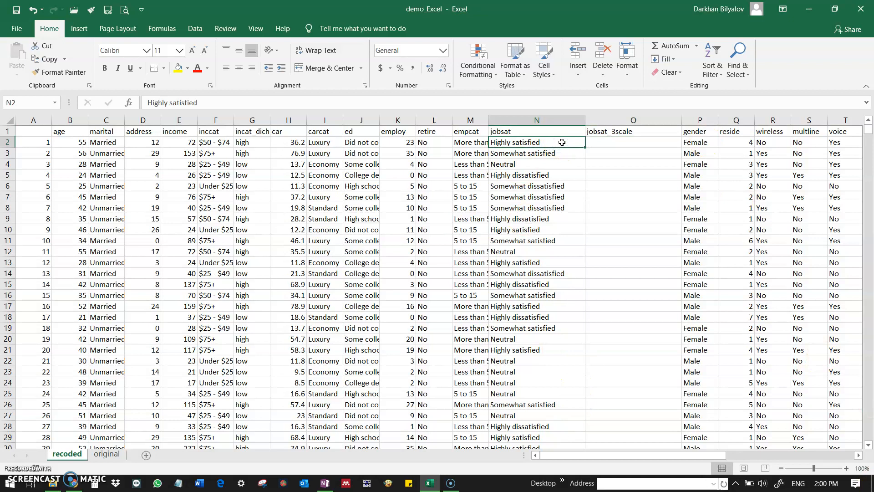
key("ctrl+shift+Down")
key("ctrl+shift+Down")
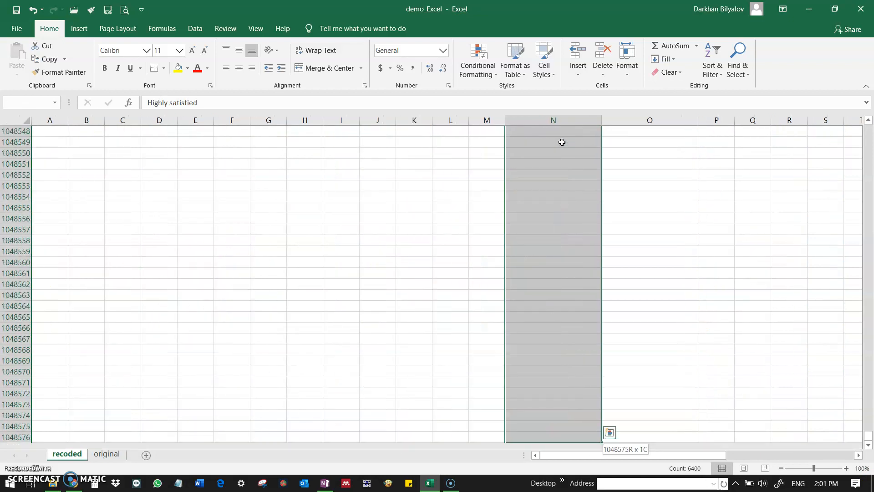
key("ctrl+shift+Up")
scroll(547, 195, "up", 20)
key("ctrl+c")
left_click_drag(868, 433, 870, 130)
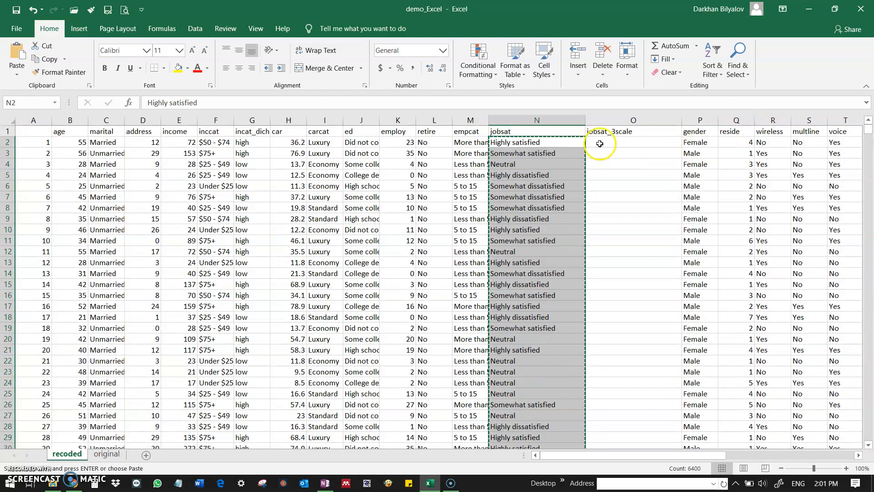
left_click(609, 141)
key("Return")
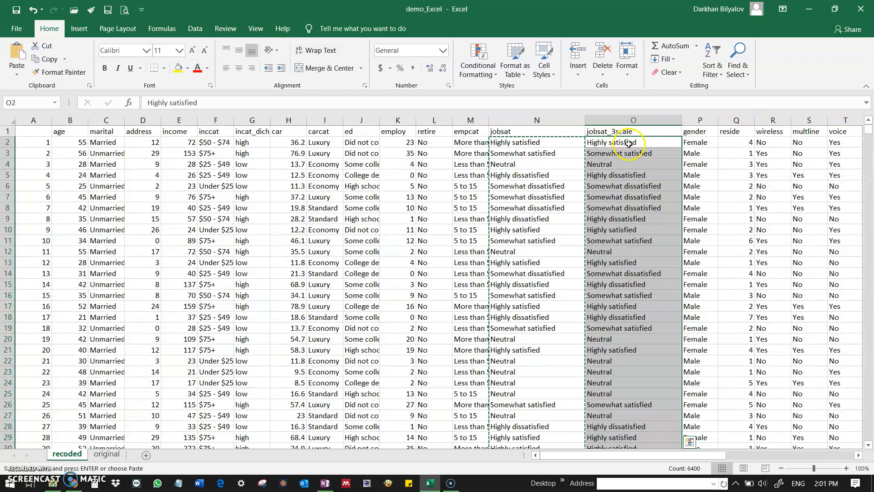
left_click(635, 154)
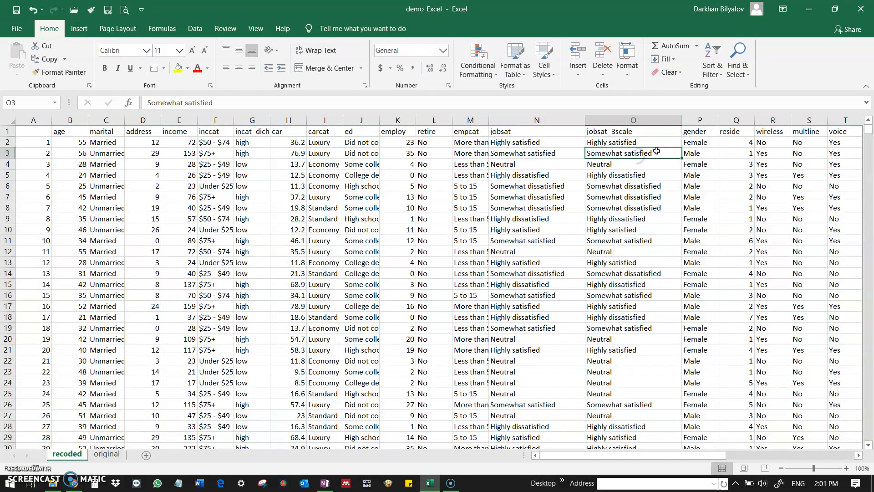
Step: Open Find and Replace in replace mode and move the dialog clear of the first jobsat_3scale values
left_click(629, 142)
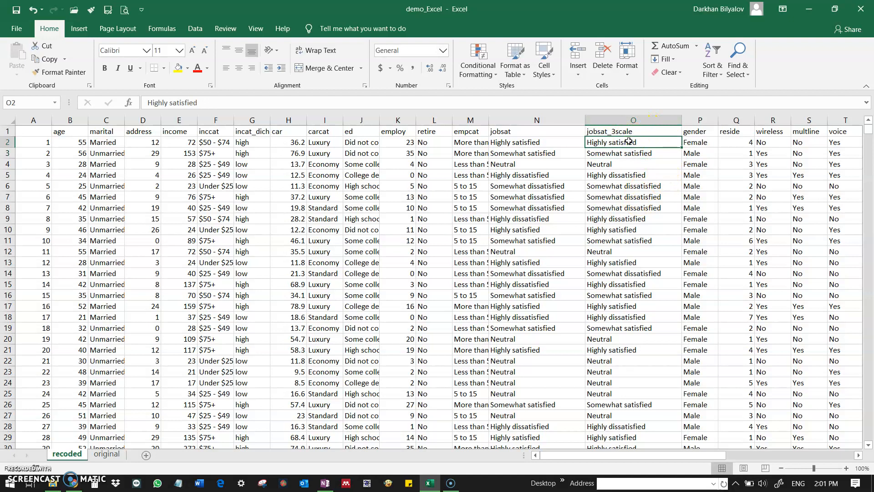
left_click(602, 154)
left_click(614, 142)
key("ctrl+f")
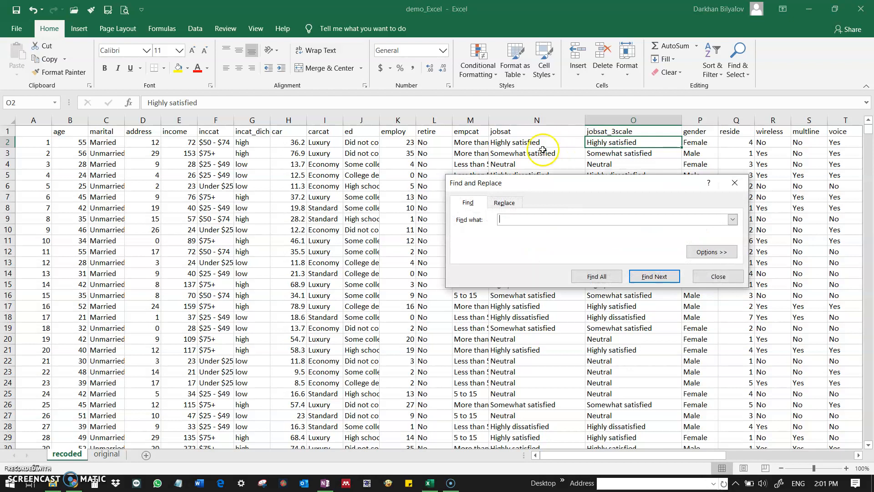
left_click(503, 202)
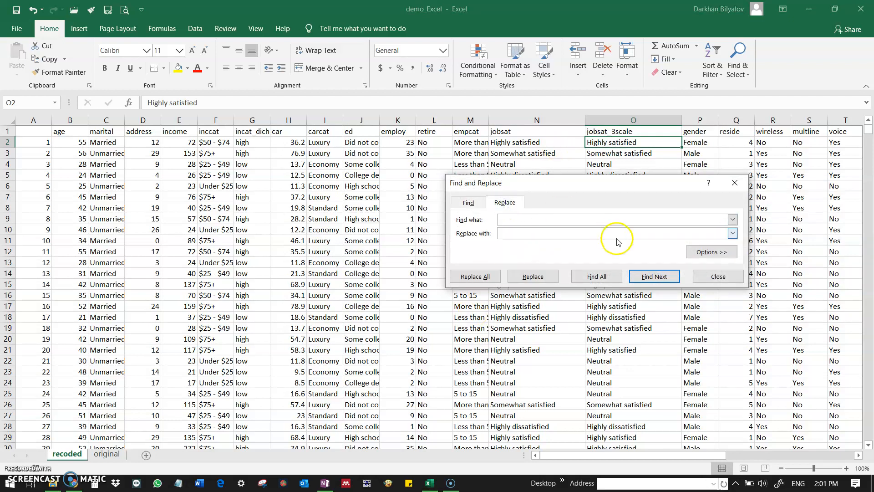
left_click_drag(649, 182, 745, 238)
left_click(643, 153)
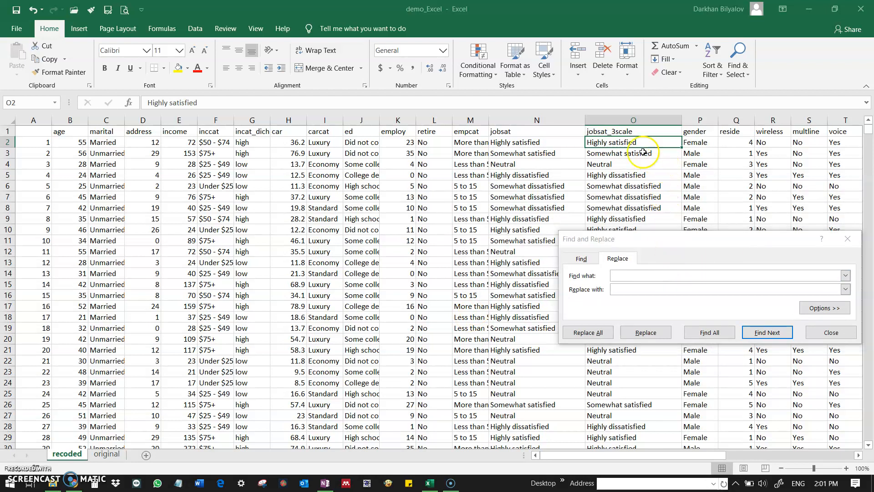
left_click(642, 138)
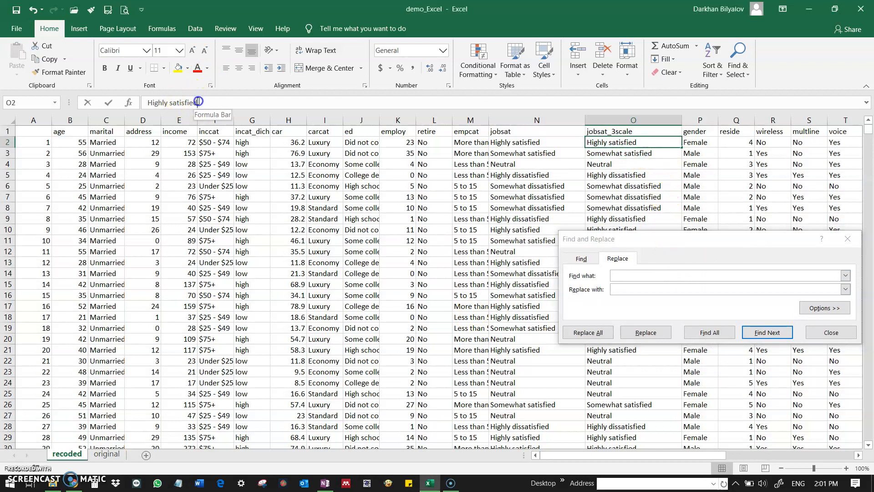
Step: Set the replacement to find "Highly satisfied", copied from cell O2, and substitute "satisfied"
left_click_drag(199, 102, 141, 105)
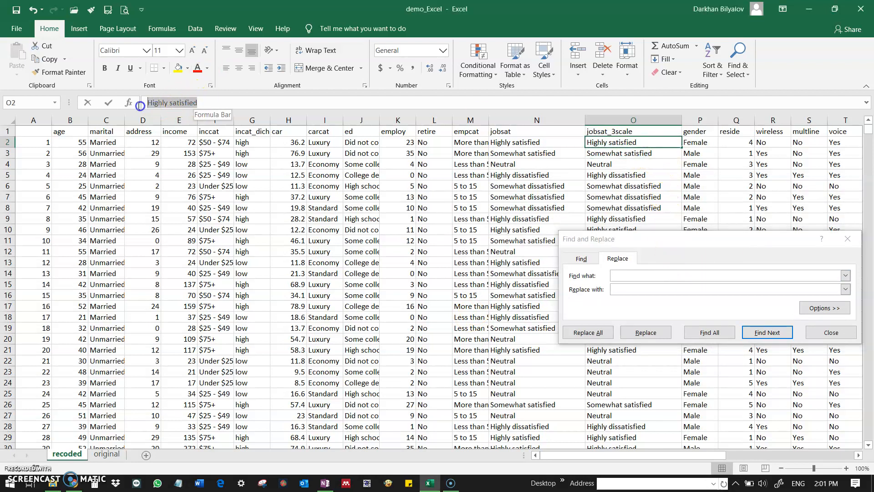
left_click(647, 275)
key("ctrl+v")
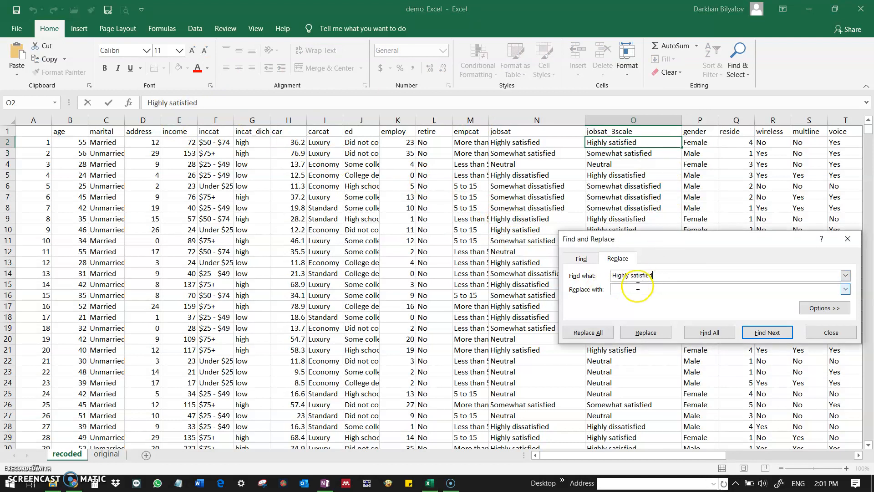
left_click(631, 294)
type("satisfied")
left_click(600, 337)
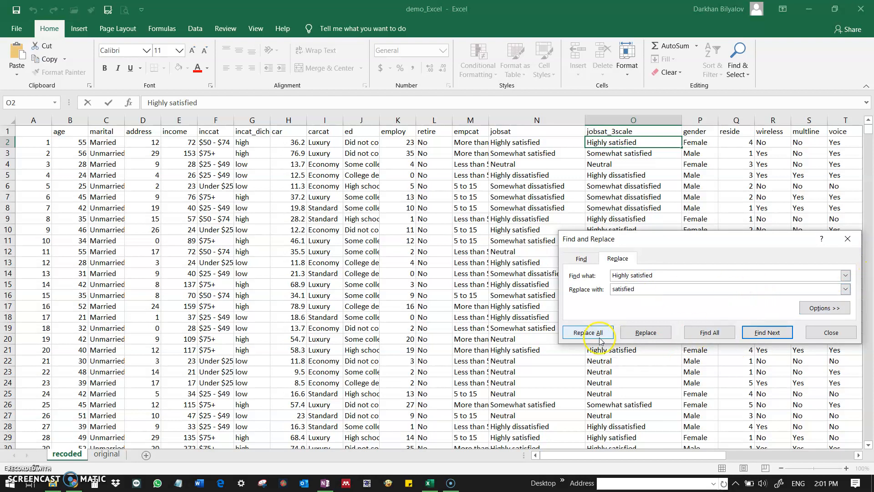
Step: Select all jobsat_3scale responses from O2 down to limit the replacement to that column, keeping Find and Replace open
left_click_drag(660, 237, 639, 264)
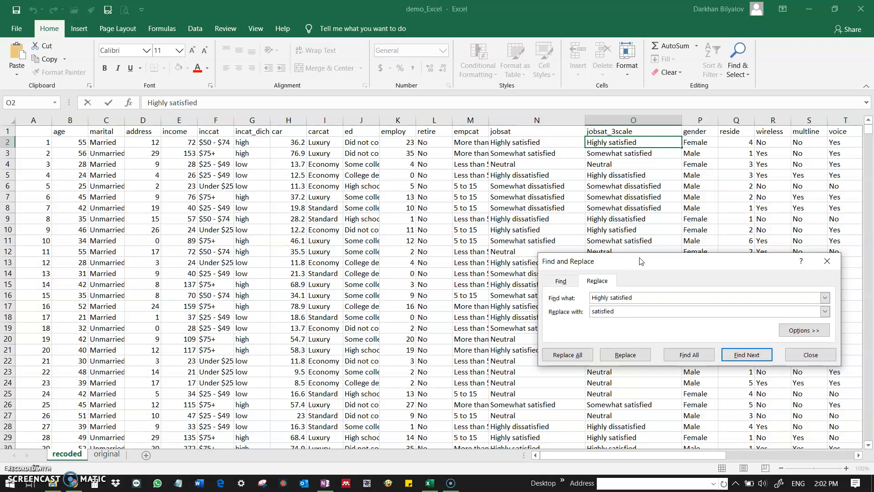
left_click(644, 263)
left_click_drag(644, 264, 817, 284)
left_click(656, 141)
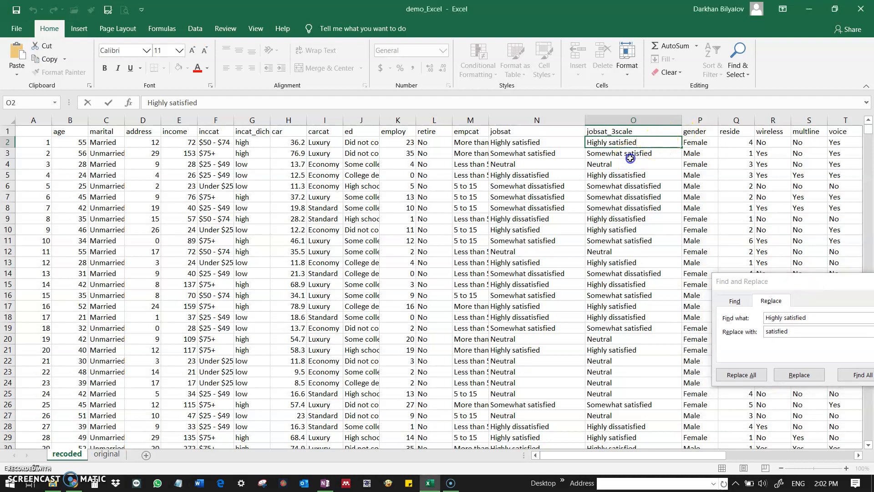
left_click(630, 158)
left_click(630, 143)
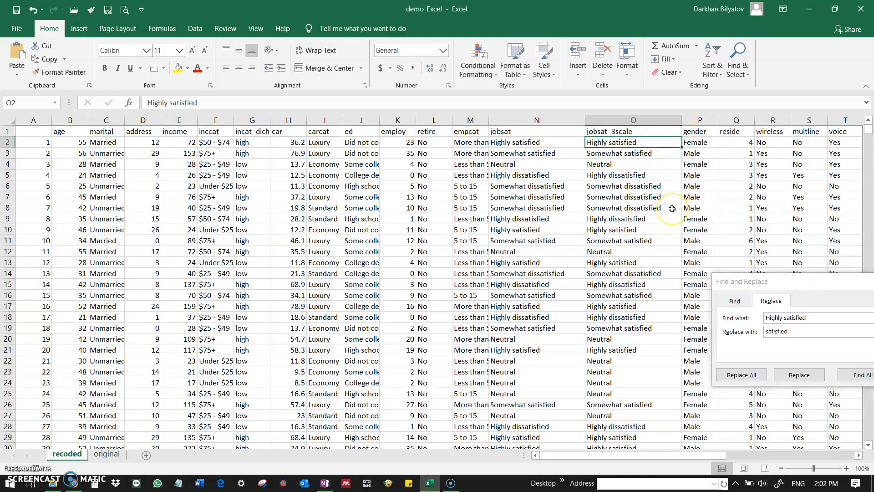
key("ctrl+shift+Down")
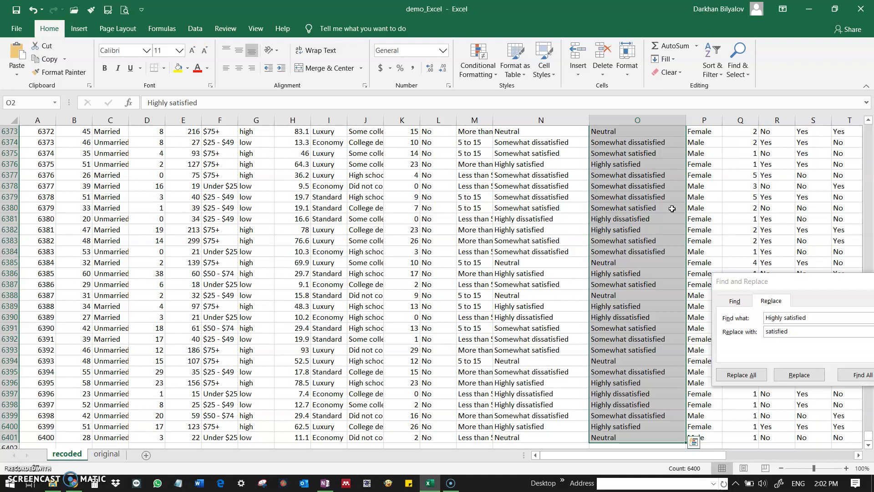
scroll(678, 212, "up", 20)
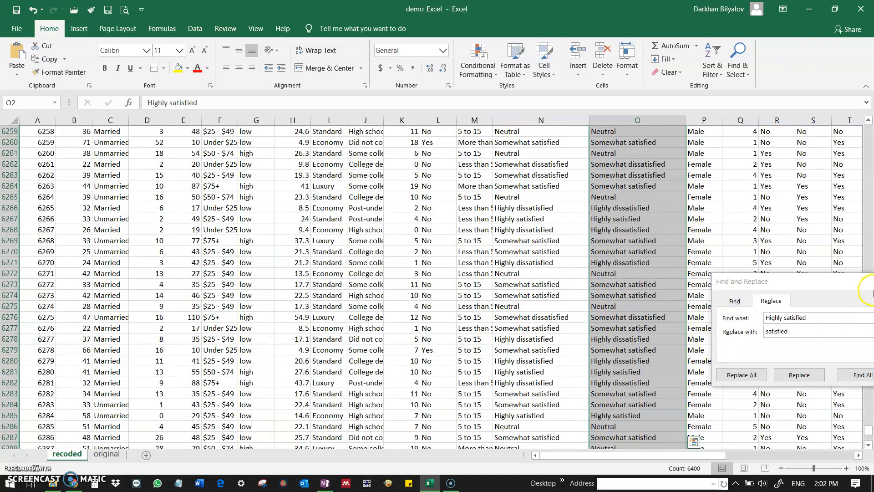
left_click_drag(869, 430, 861, 113)
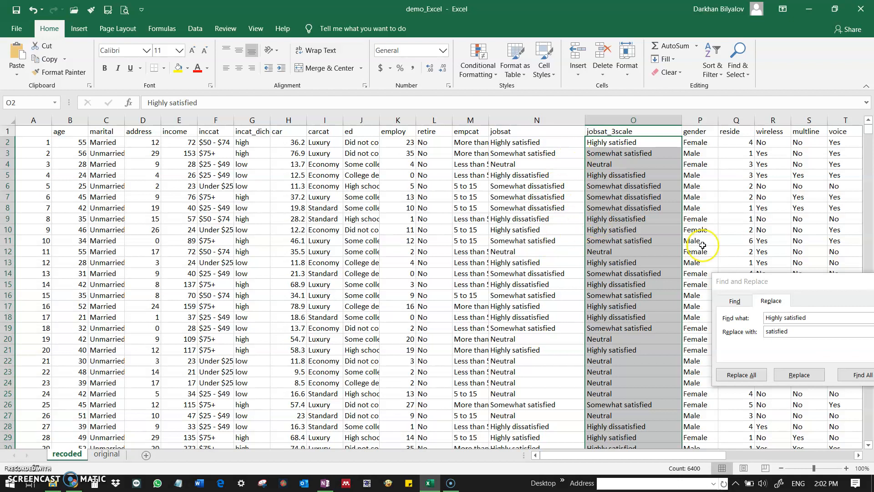
Step: Replace every "Highly satisfied" with "satisfied" in the selected jobsat_3scale cells
left_click_drag(761, 282, 246, 111)
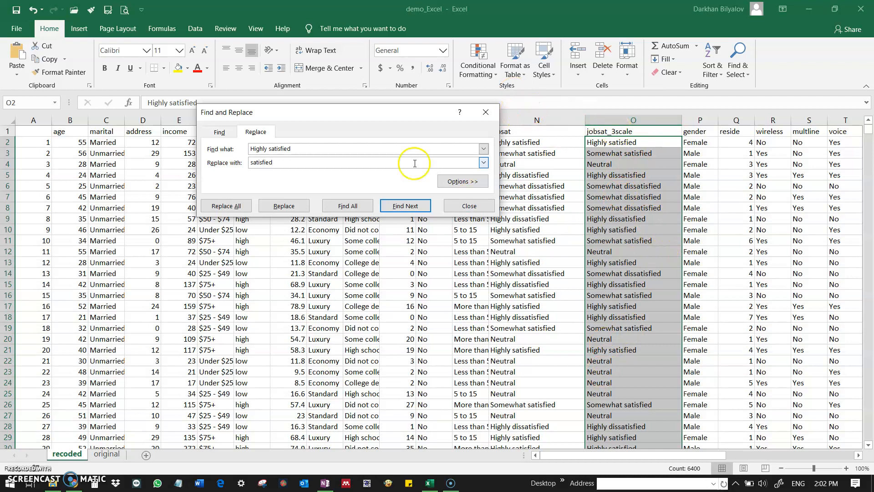
left_click(294, 162)
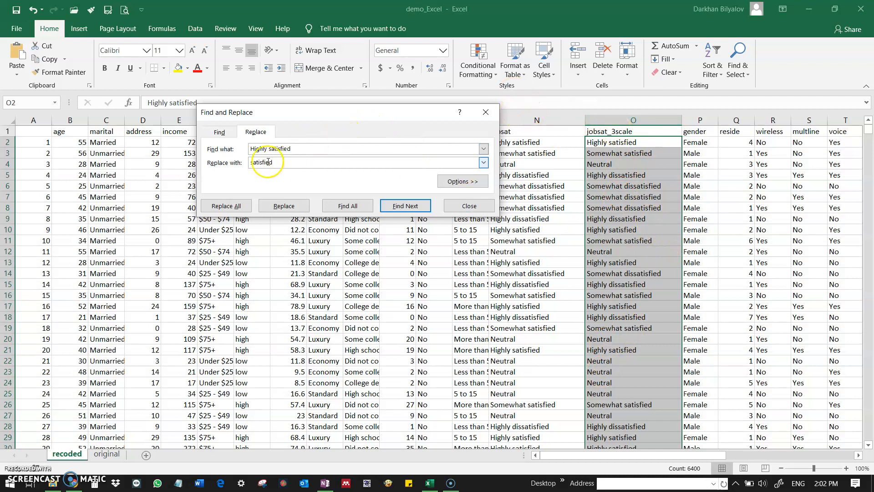
left_click(223, 206)
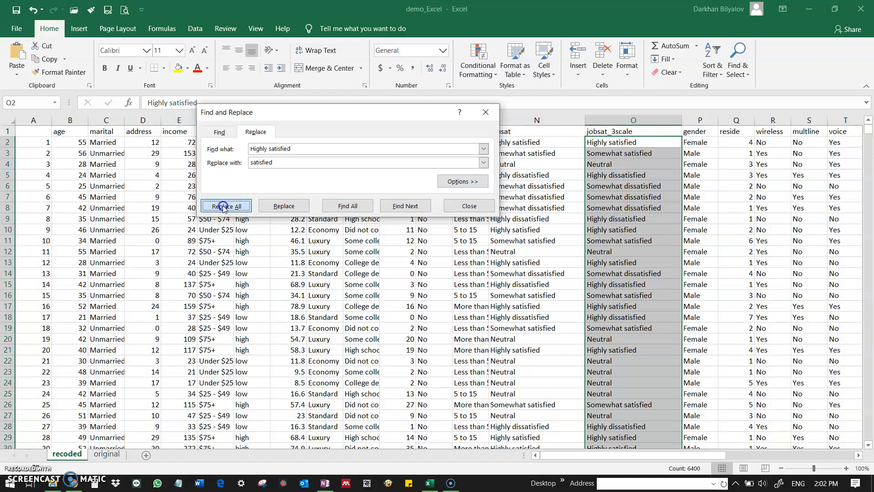
left_click(440, 274)
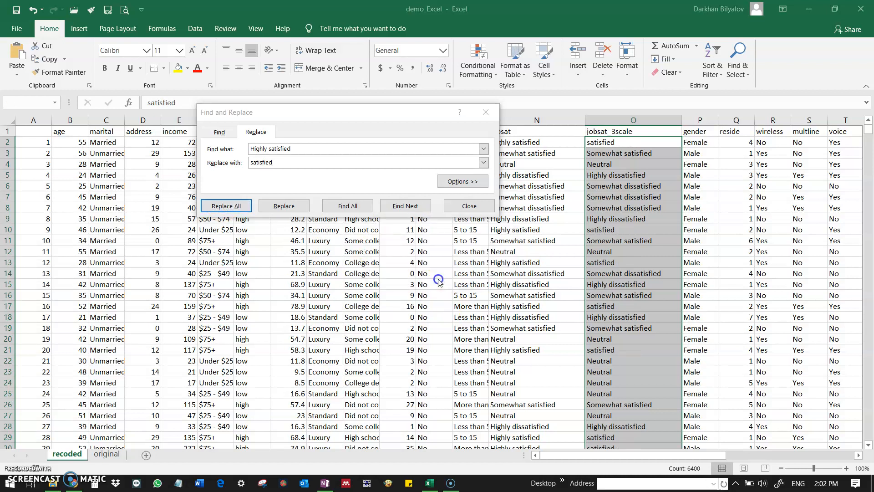
Step: Replace every "Somewhat satisfied" with "satisfied" in the selected jobsat_3scale cells
left_click(305, 147)
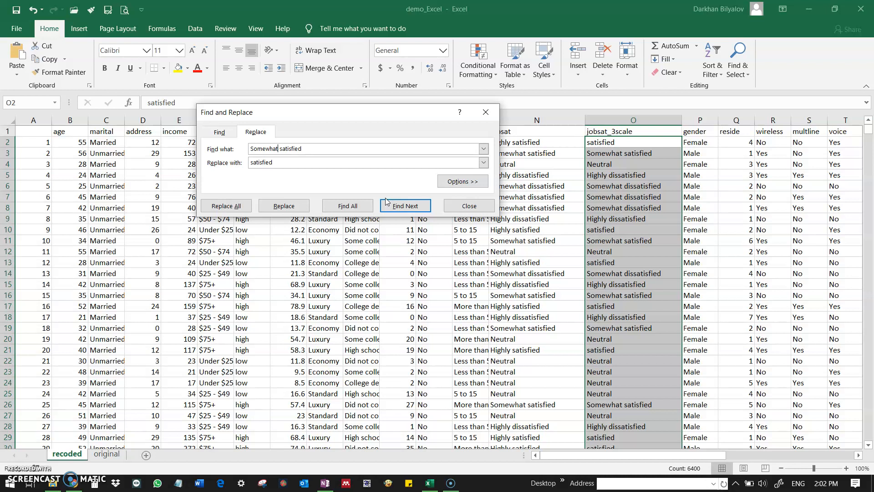
left_click(237, 206)
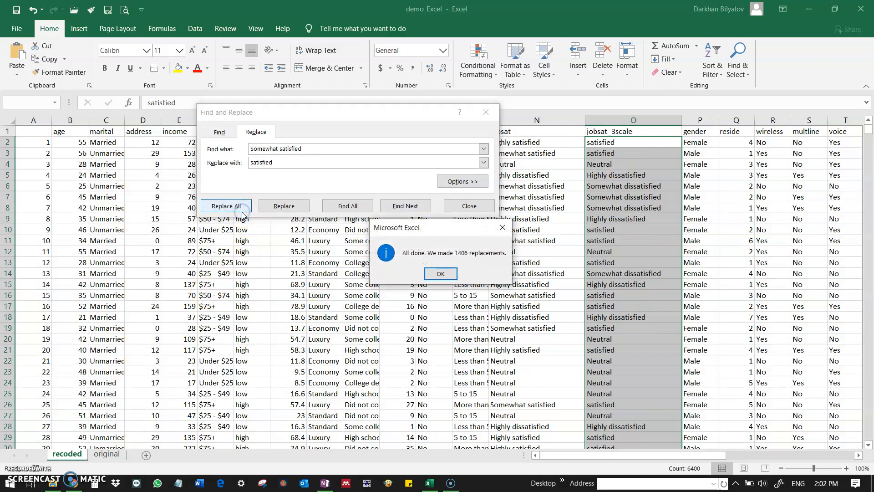
left_click(441, 279)
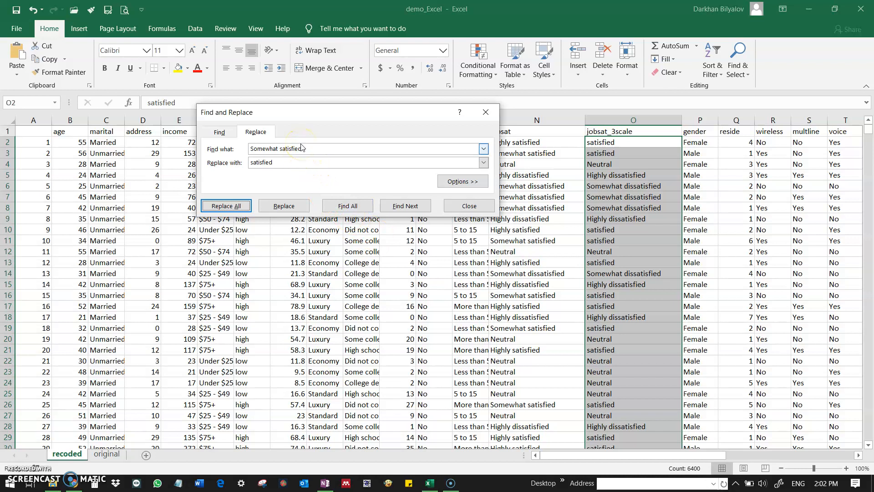
Step: Replace every "Somewhat dissatisfied" with "dissatisfied" in the selected jobsat_3scale cells
left_click(280, 149)
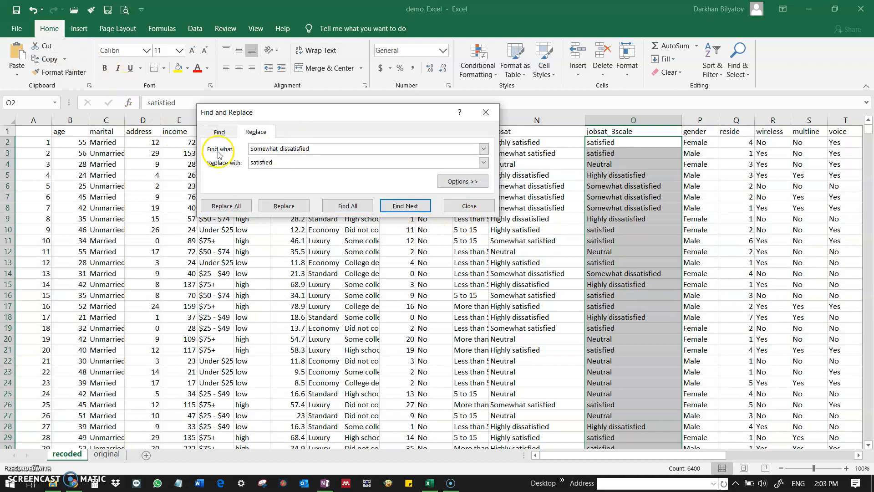
left_click(249, 163)
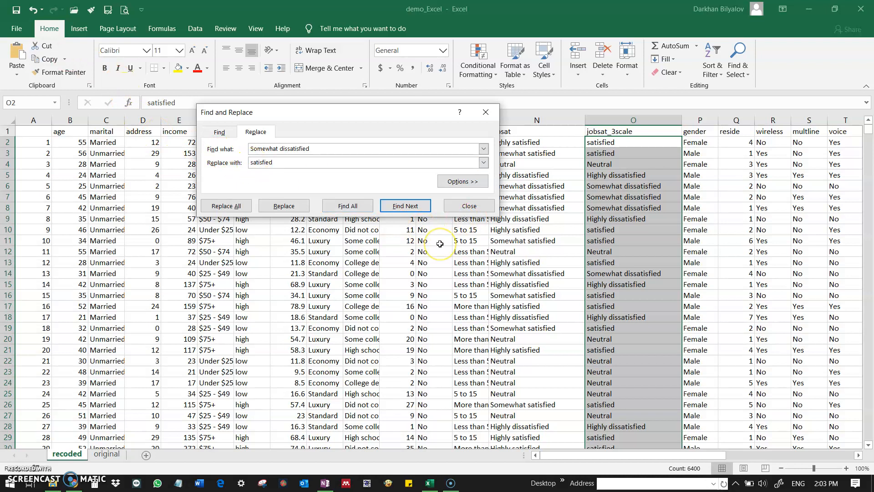
type("dis")
left_click(226, 206)
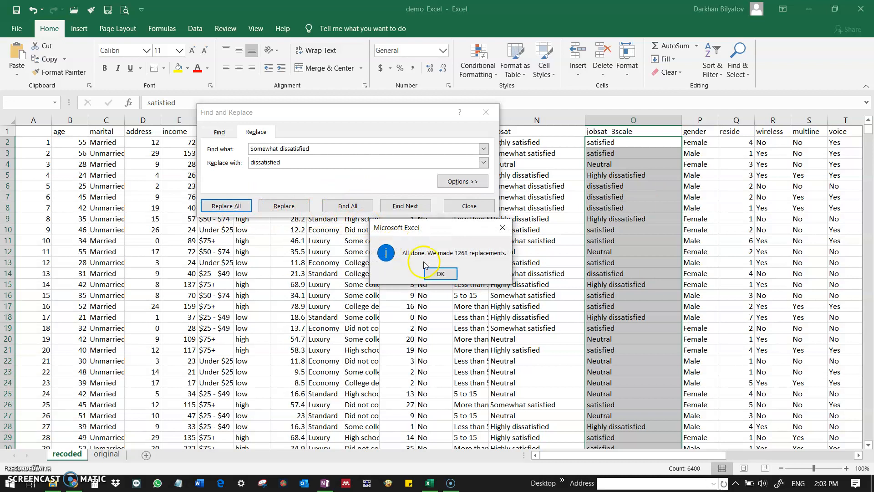
left_click(440, 273)
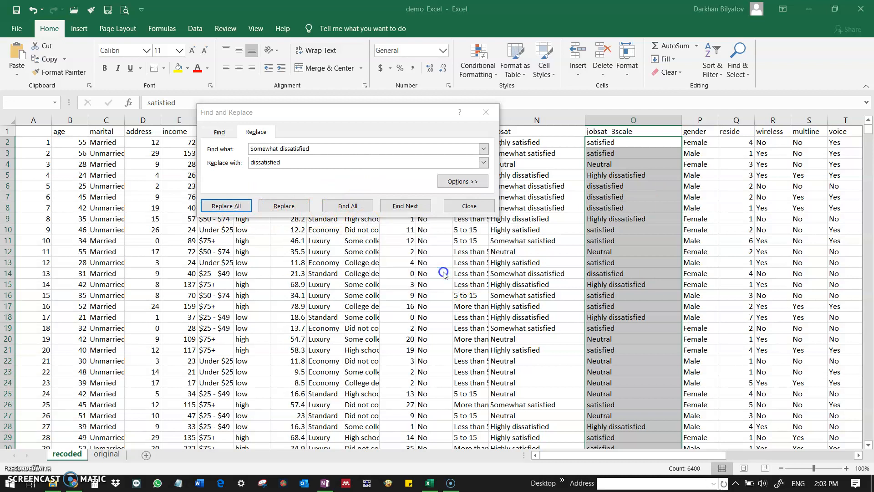
Step: Replace every "Highly dissatisfied" with "dissatisfied" in the selected jobsat_3scale cells
double_click(279, 149)
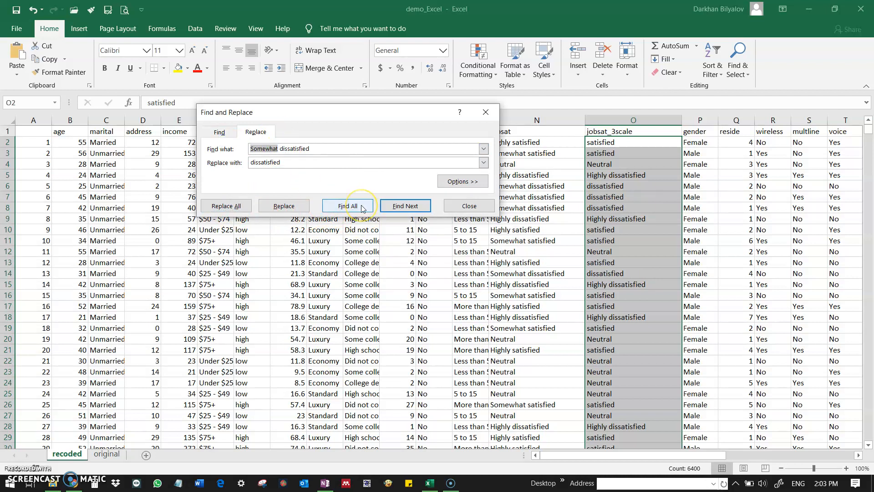
type("Highly")
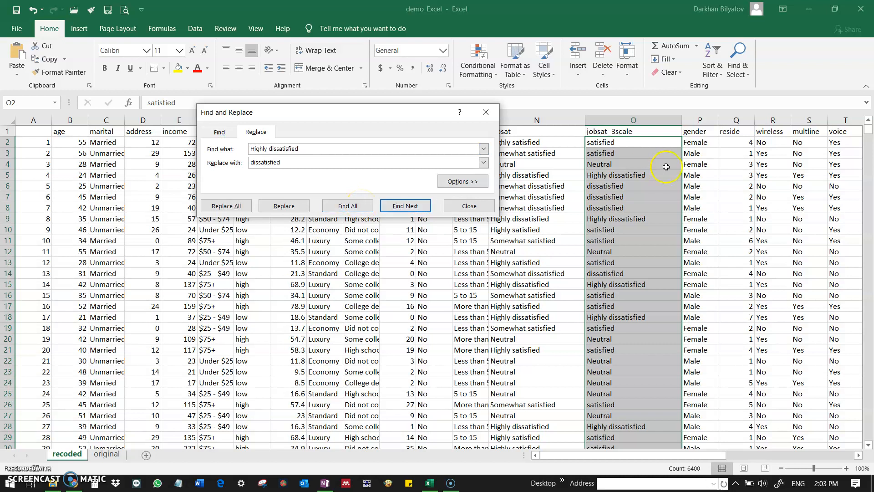
left_click(291, 168)
left_click(226, 205)
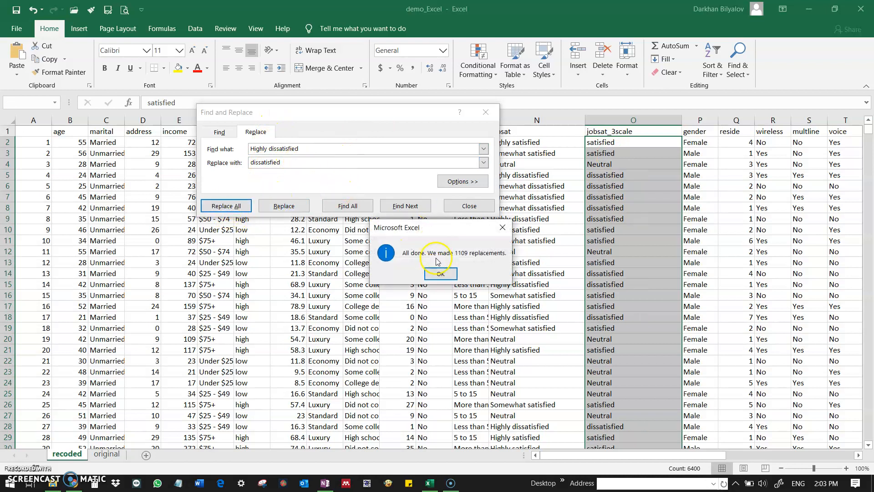
left_click(435, 278)
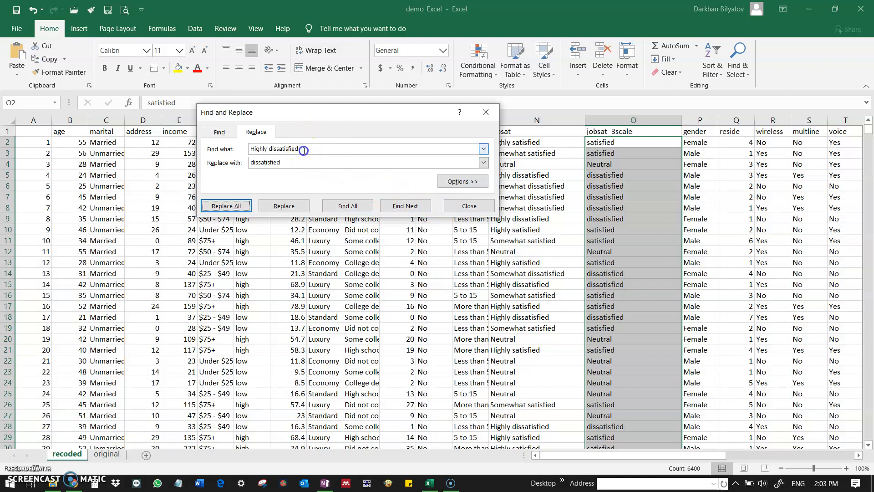
Step: Try to replace every "Neural" with "neural" in the selected jobsat_3scale cells
type("Neural")
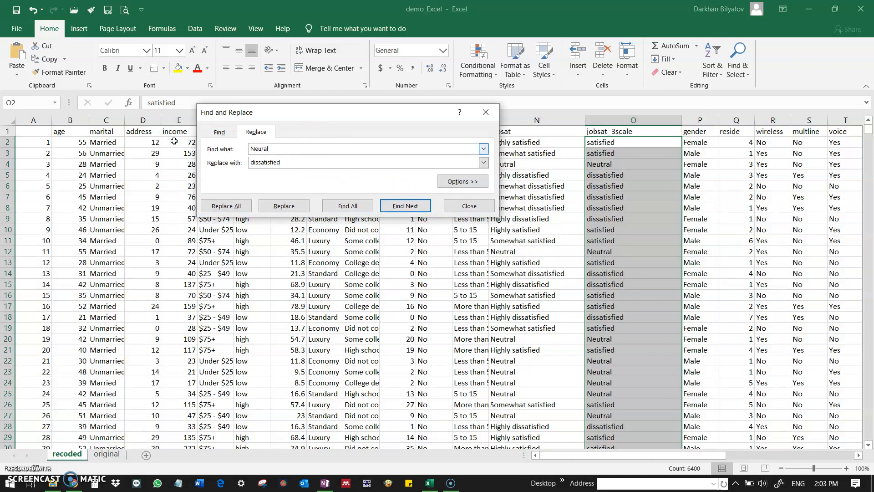
key("Tab")
left_click(284, 204)
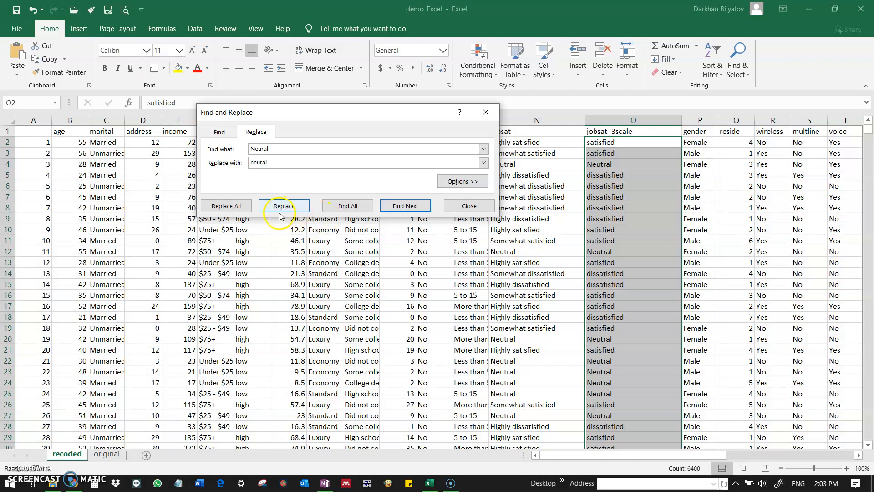
left_click(223, 206)
left_click(439, 279)
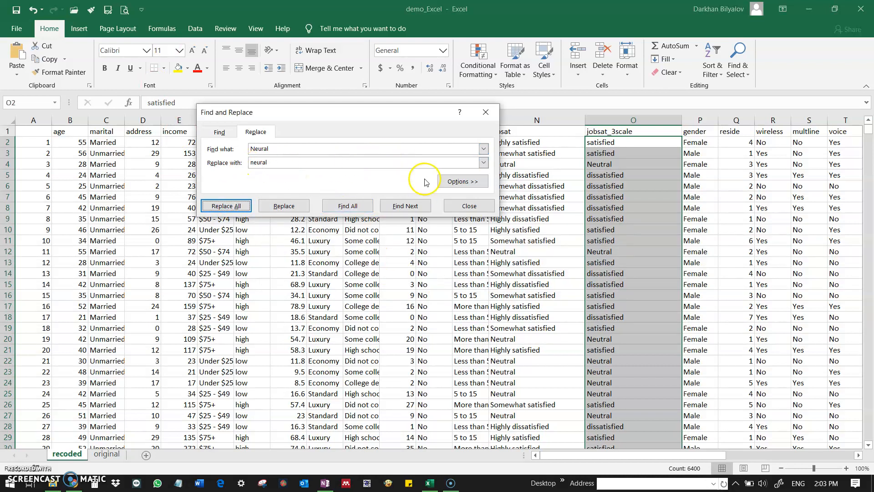
Step: Turn on case matching for the replacement and retry replacing every "Neural" with "neural"
left_click(449, 182)
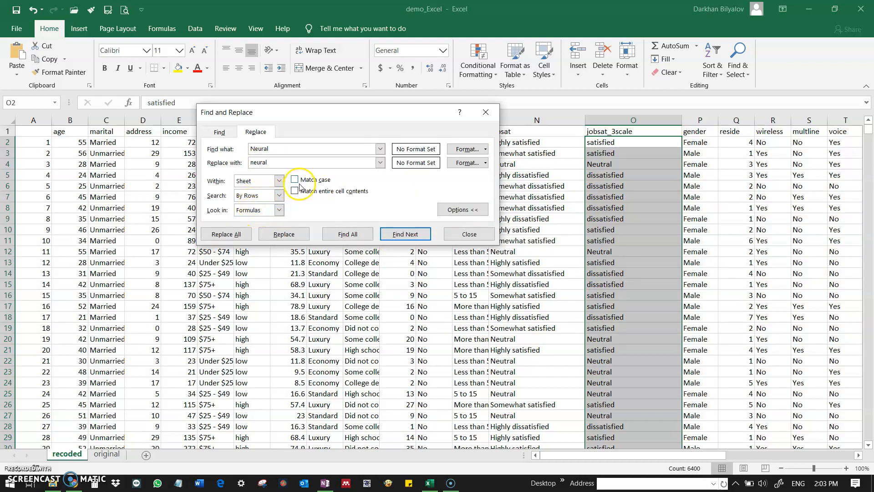
left_click(298, 182)
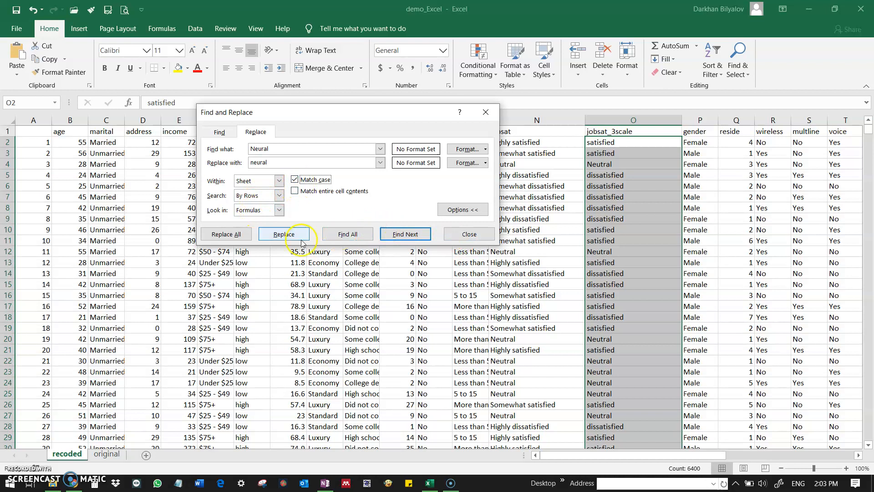
left_click(235, 233)
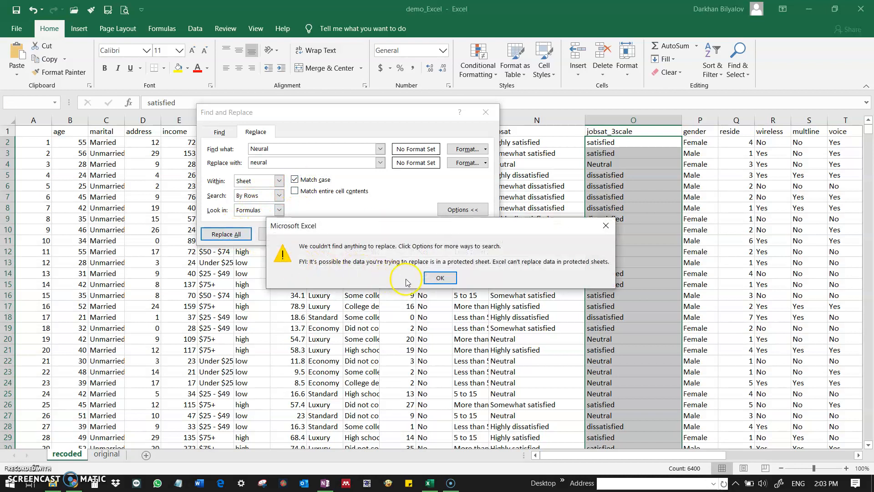
left_click(438, 279)
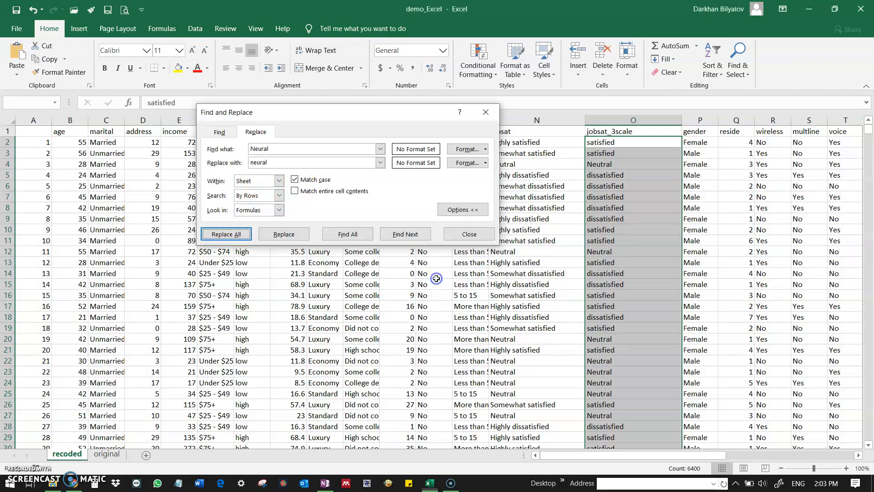
Step: Correct the search text to "Neutral" and the replacement to "neutral", replace all matches in the jobsat_3scale cells, and close the dialog
left_click(267, 151)
left_click(261, 163)
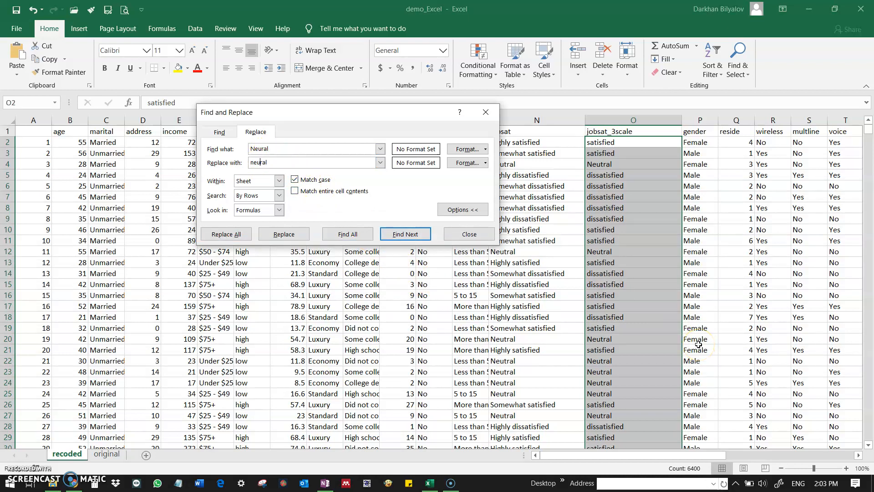
left_click(263, 149)
left_click(243, 237)
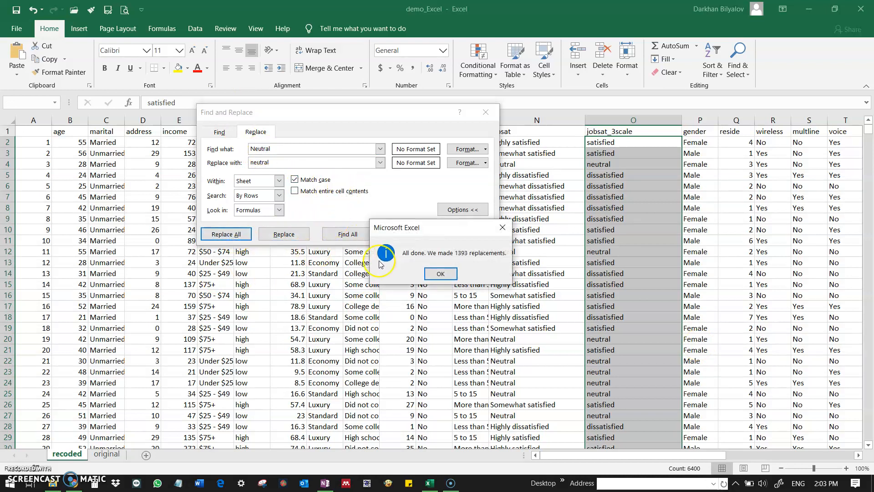
left_click(435, 273)
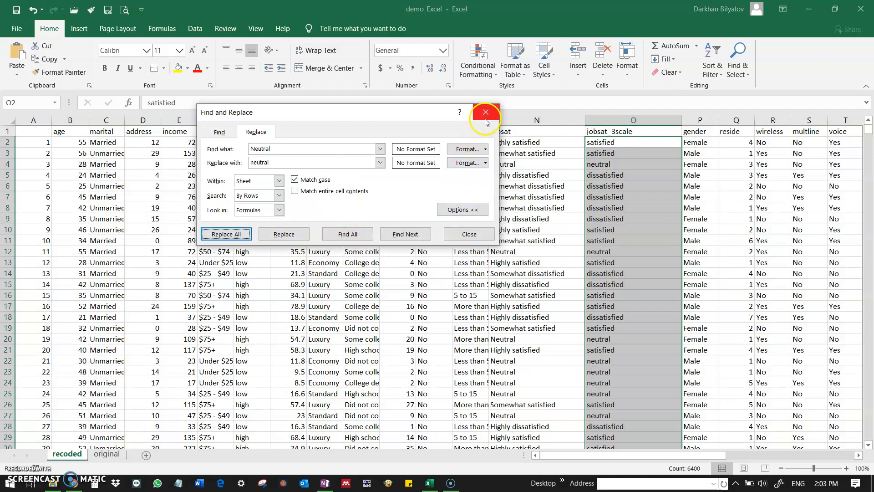
left_click(482, 236)
left_click(622, 185)
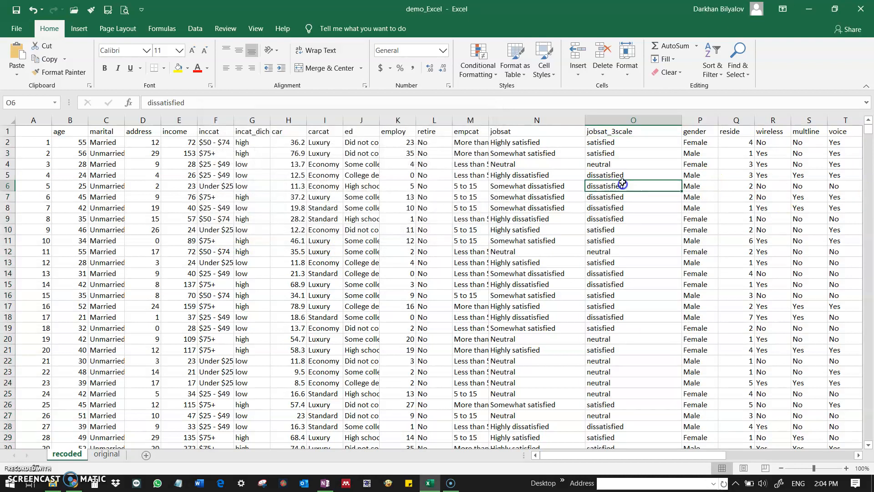
Step: Make the header row with the variable names bold
left_click(609, 133)
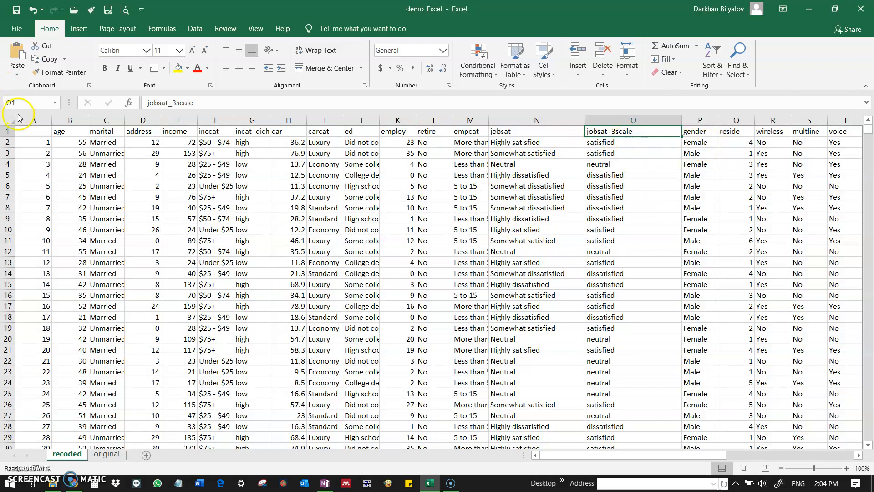
left_click(7, 131)
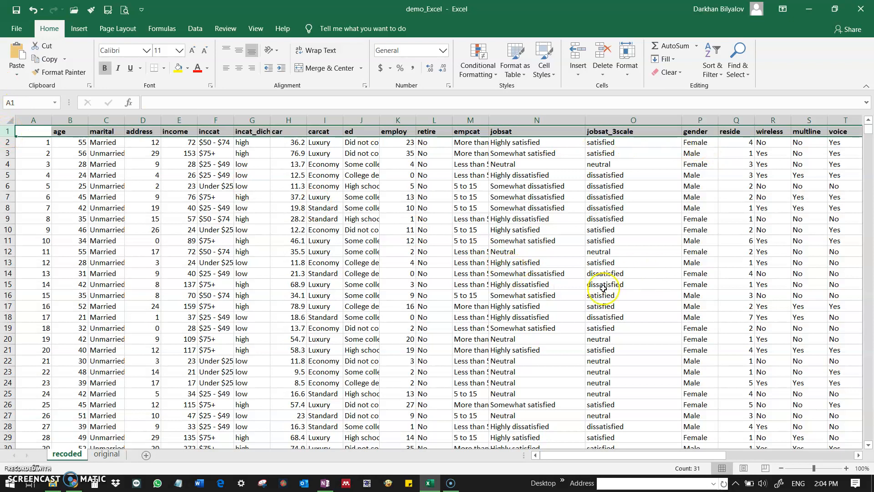
left_click(432, 284)
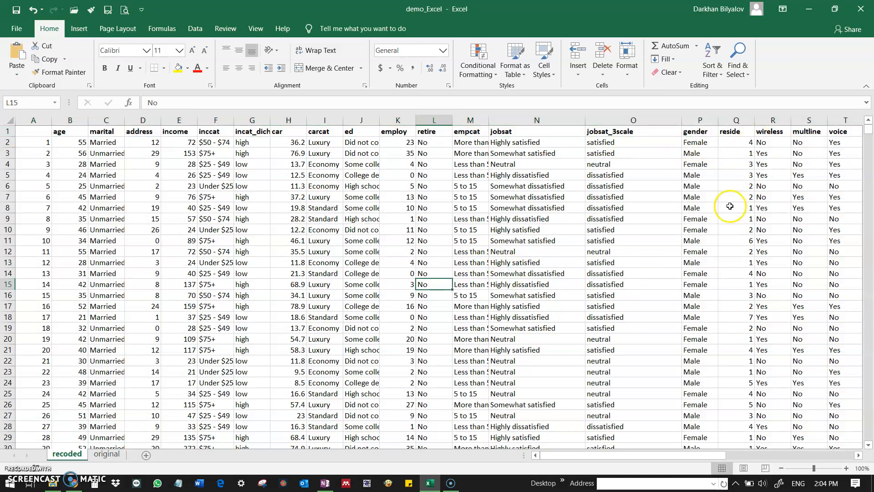
scroll(730, 206, "down", 9)
scroll(727, 211, "up", 9)
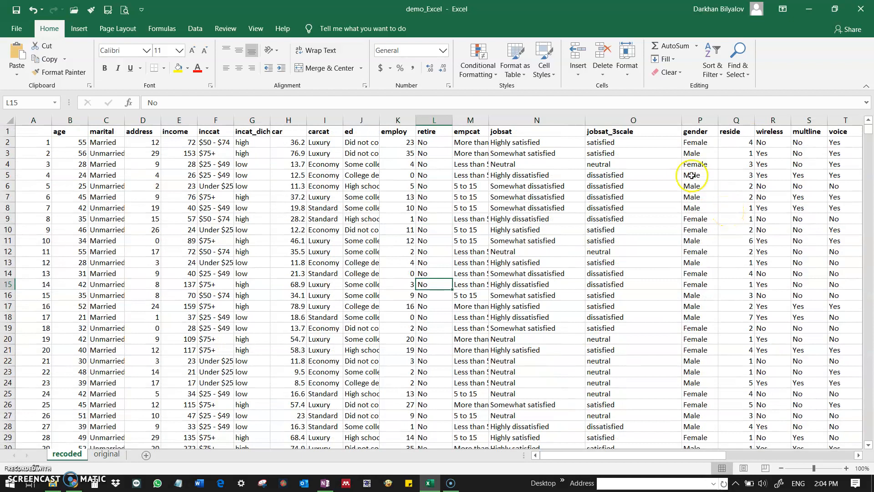
left_click(669, 143)
mouse_move(701, 455)
left_mouse_down()
mouse_move(800, 455)
mouse_move(703, 455)
left_mouse_up()
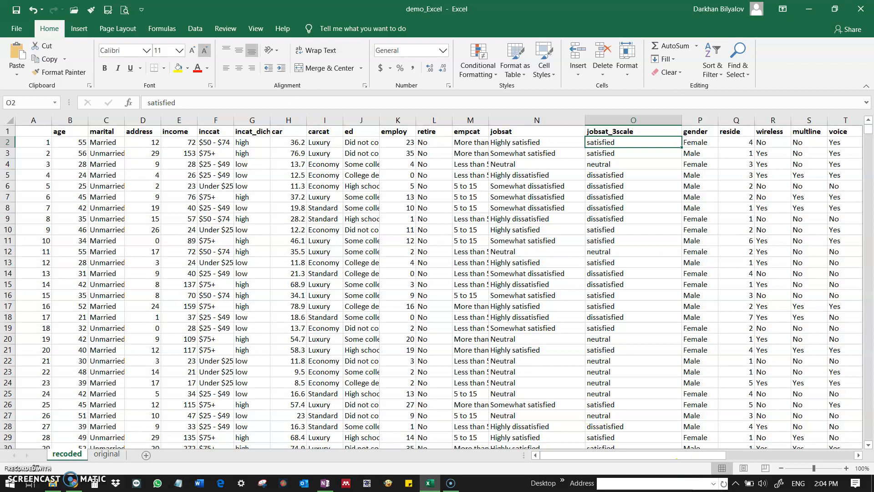
left_click(84, 31)
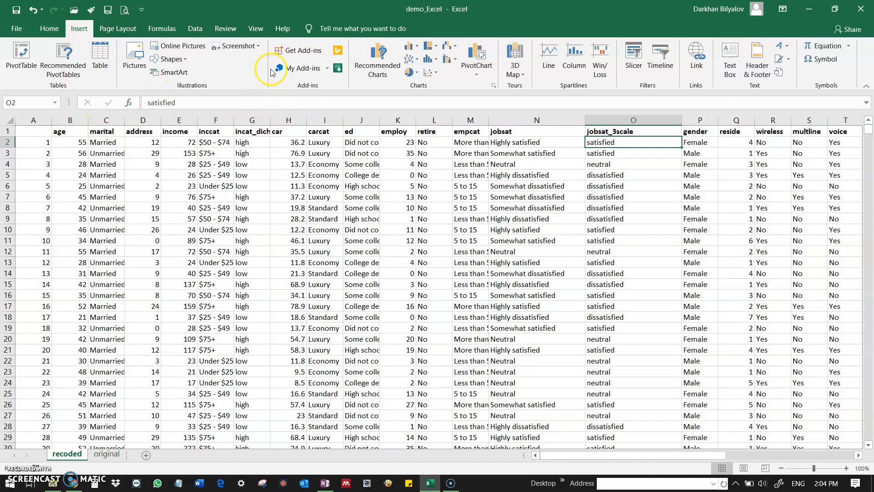
left_click(49, 28)
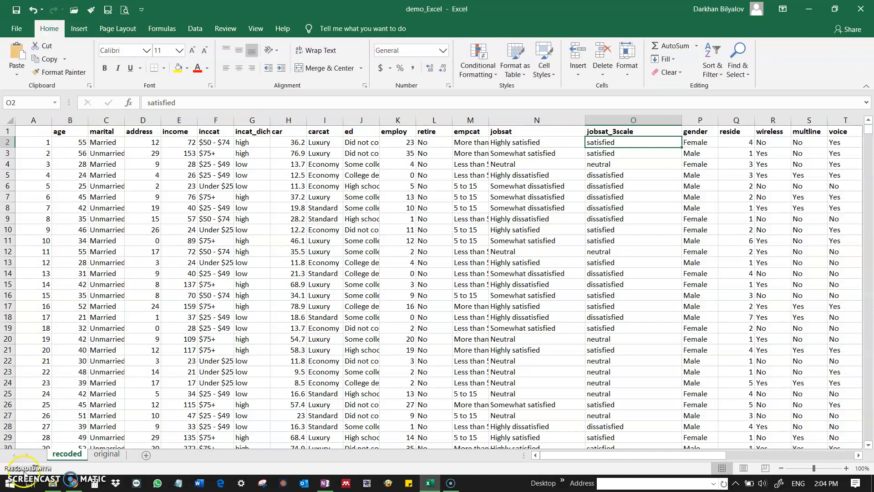